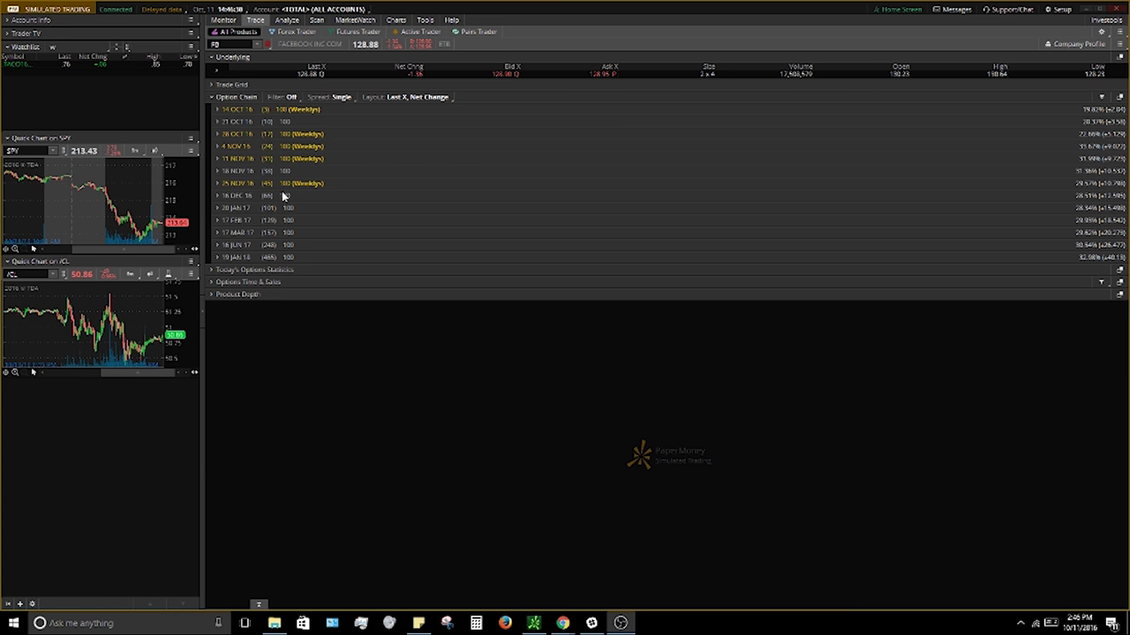
# - Expand the Trade Grid and link its first cell to the red group, loading FB
pyautogui.click(237, 86)
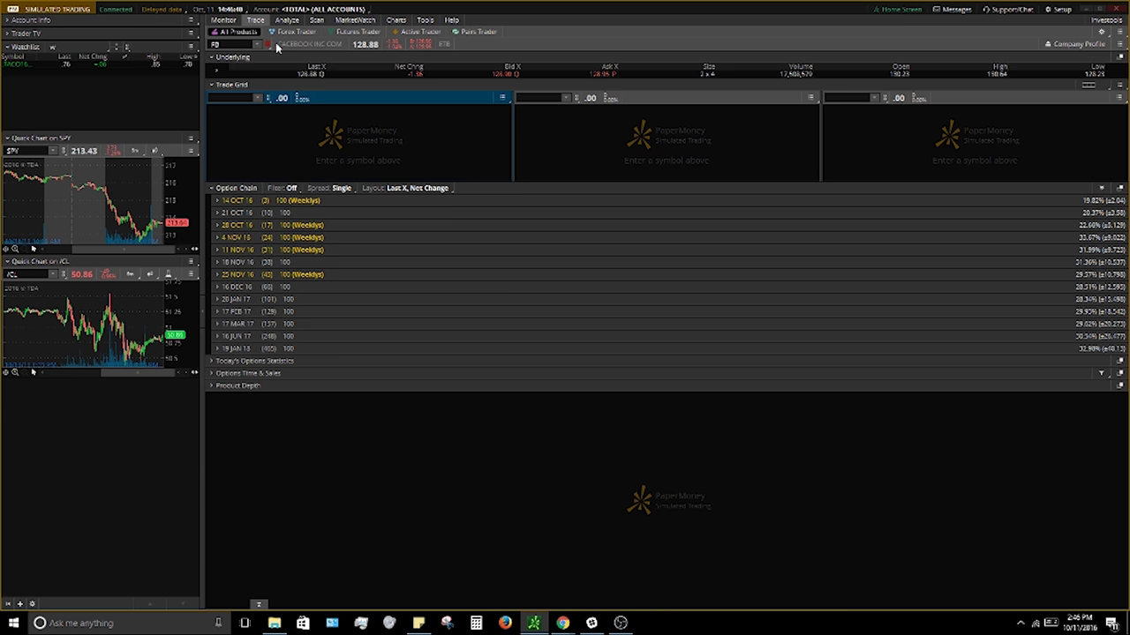
pyautogui.click(267, 97)
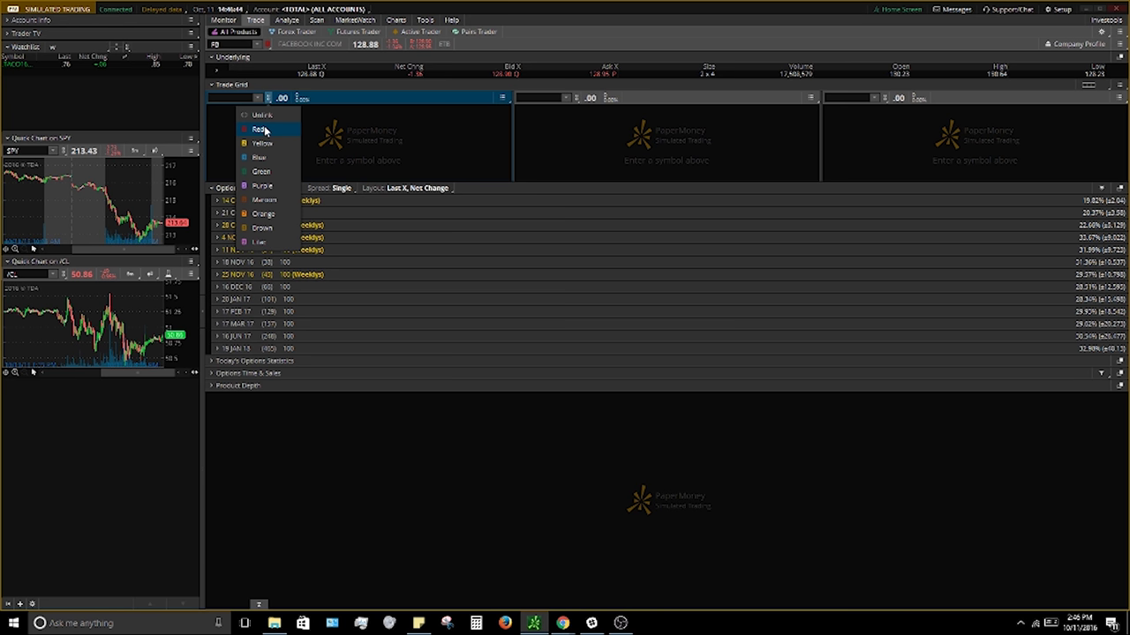
pyautogui.click(262, 129)
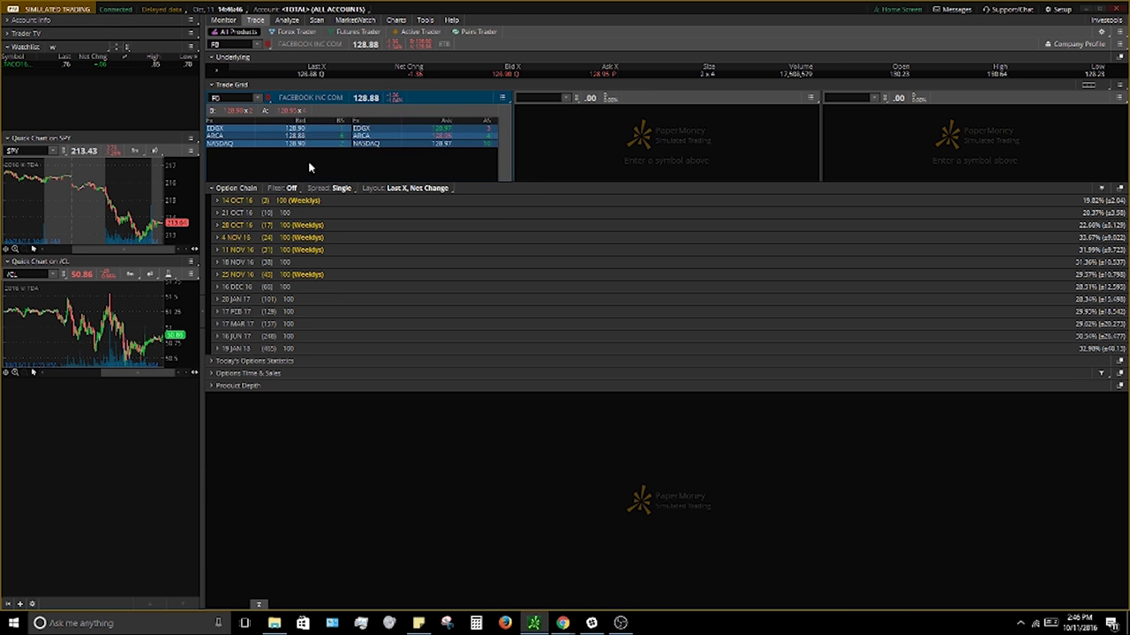
# - Turn the FB cell into a chart showing one day of 5-minute bars (1 D : 5m)
pyautogui.click(501, 97)
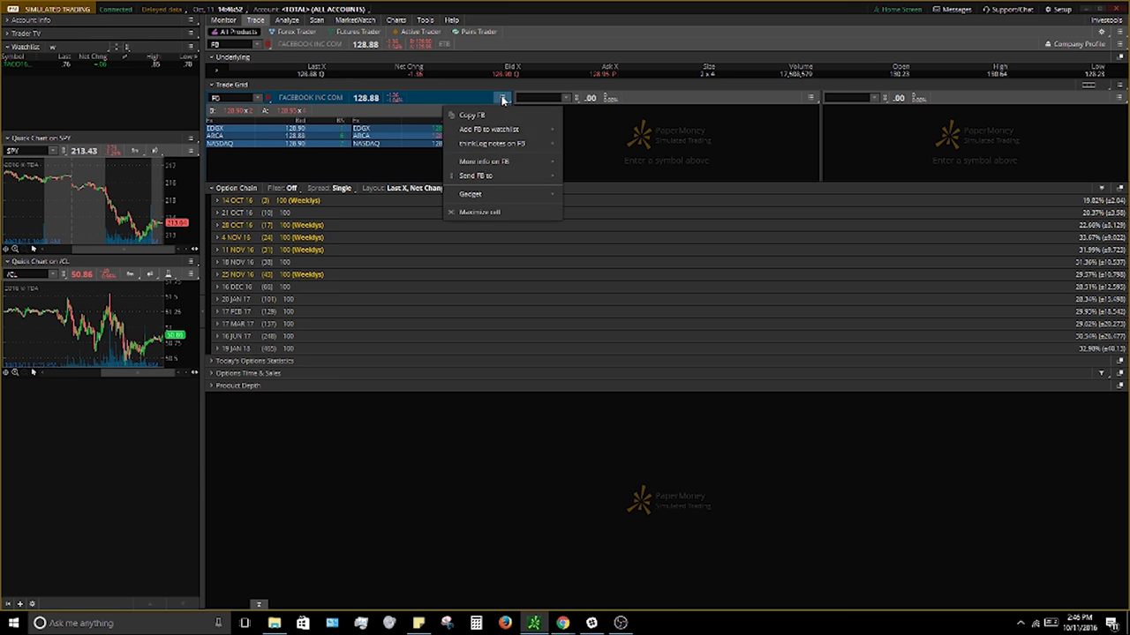
pyautogui.moveTo(484, 197)
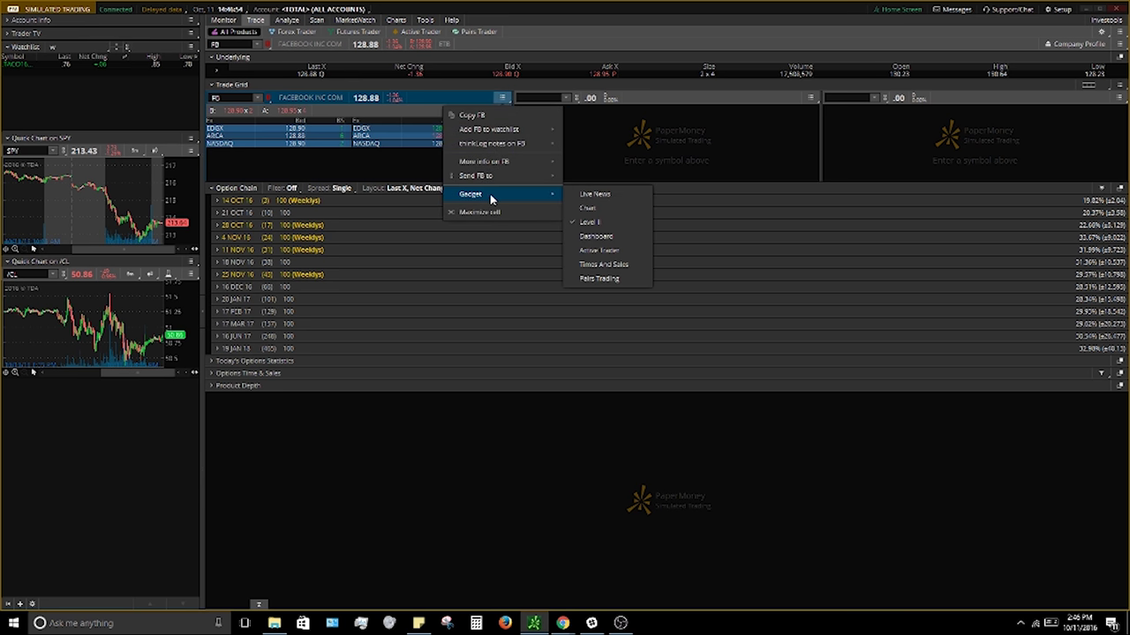
pyautogui.click(599, 209)
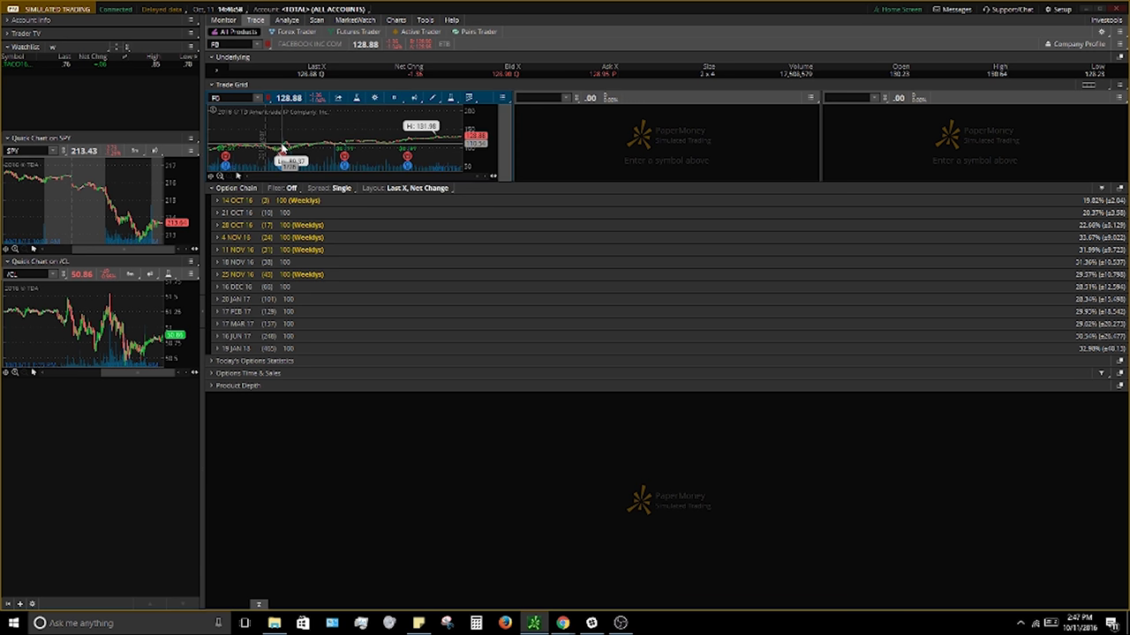
pyautogui.click(394, 98)
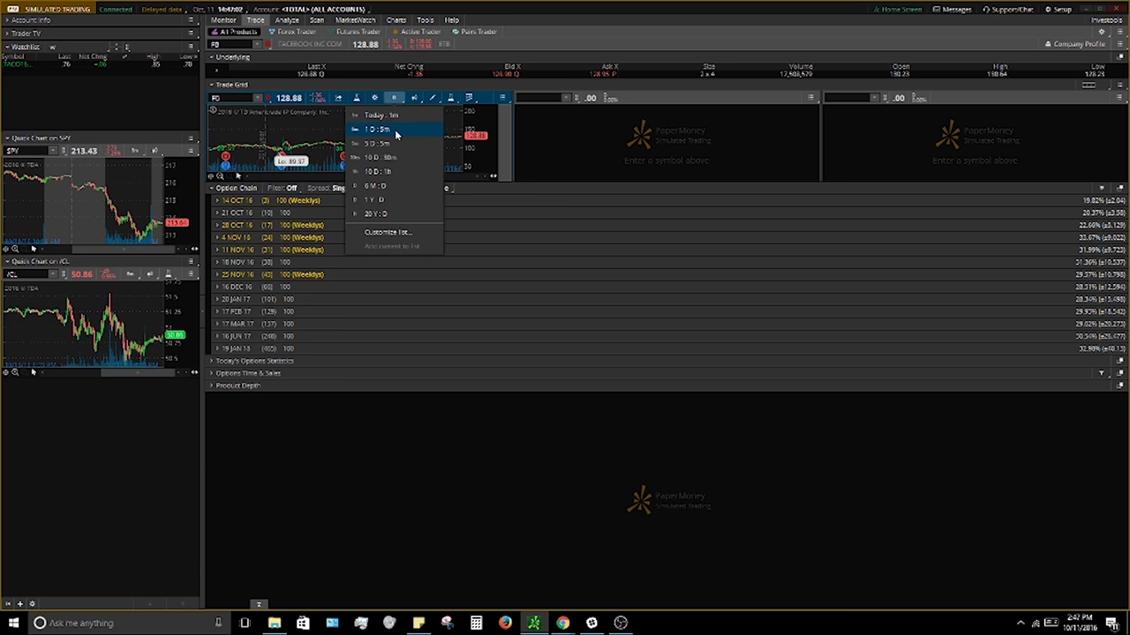
pyautogui.click(396, 130)
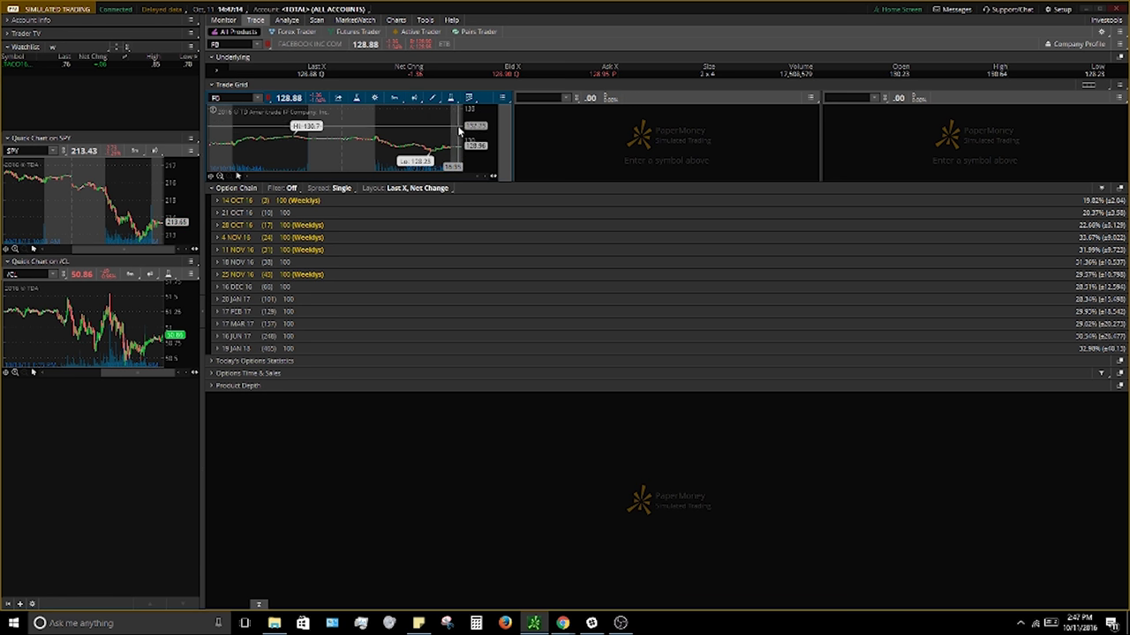
# - Link the second grid cell to lime, loading the TACO option, and make it a chart
pyautogui.click(578, 96)
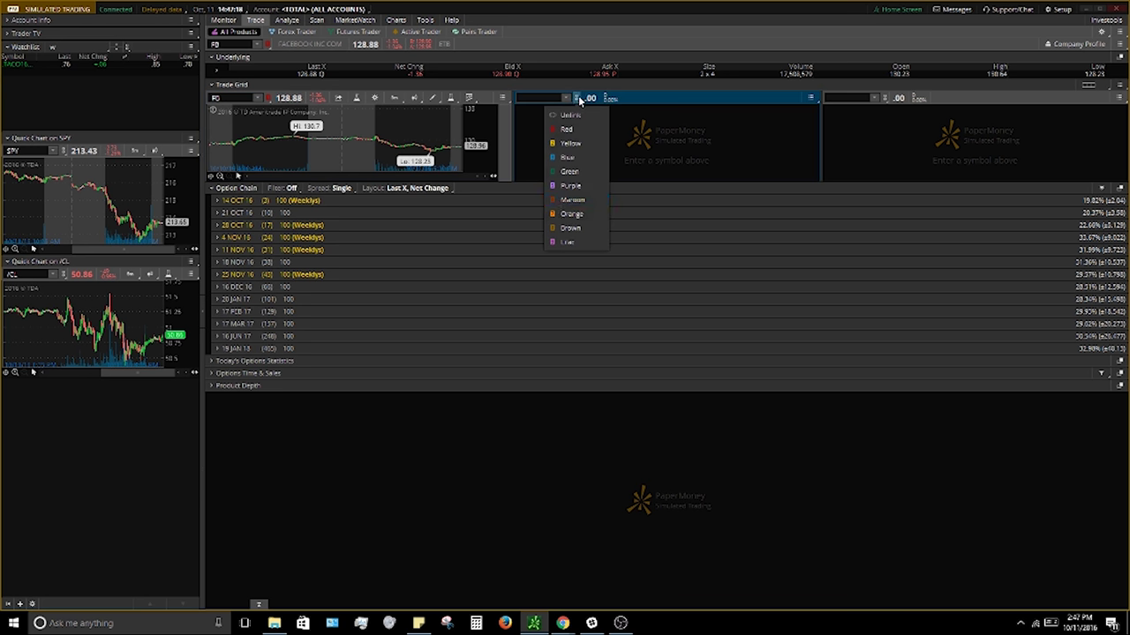
pyautogui.click(561, 243)
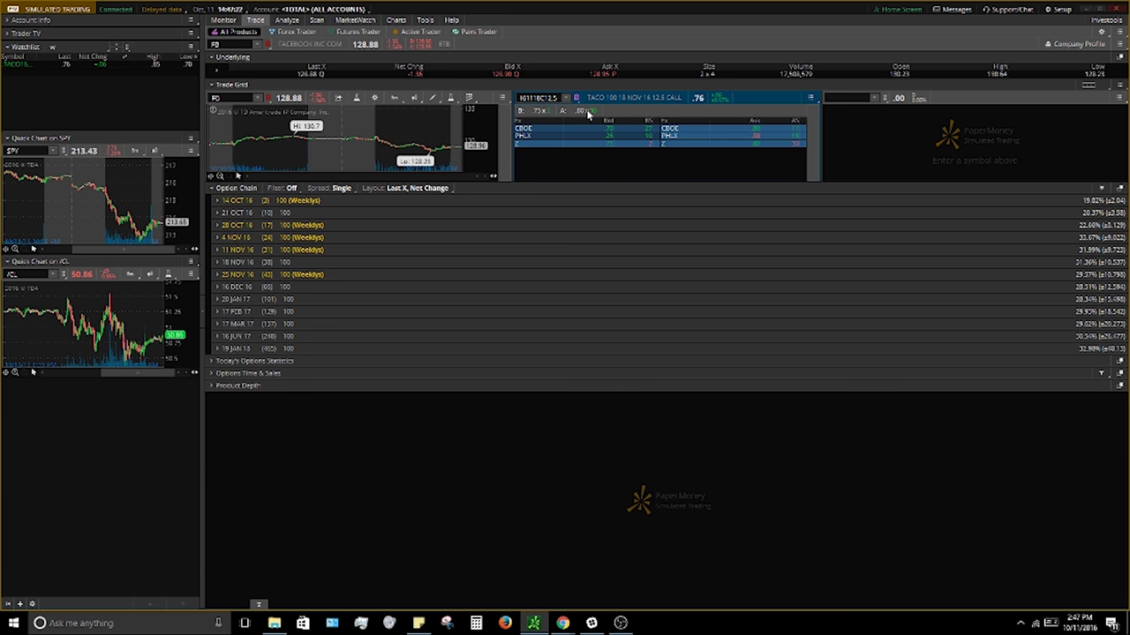
pyautogui.click(808, 99)
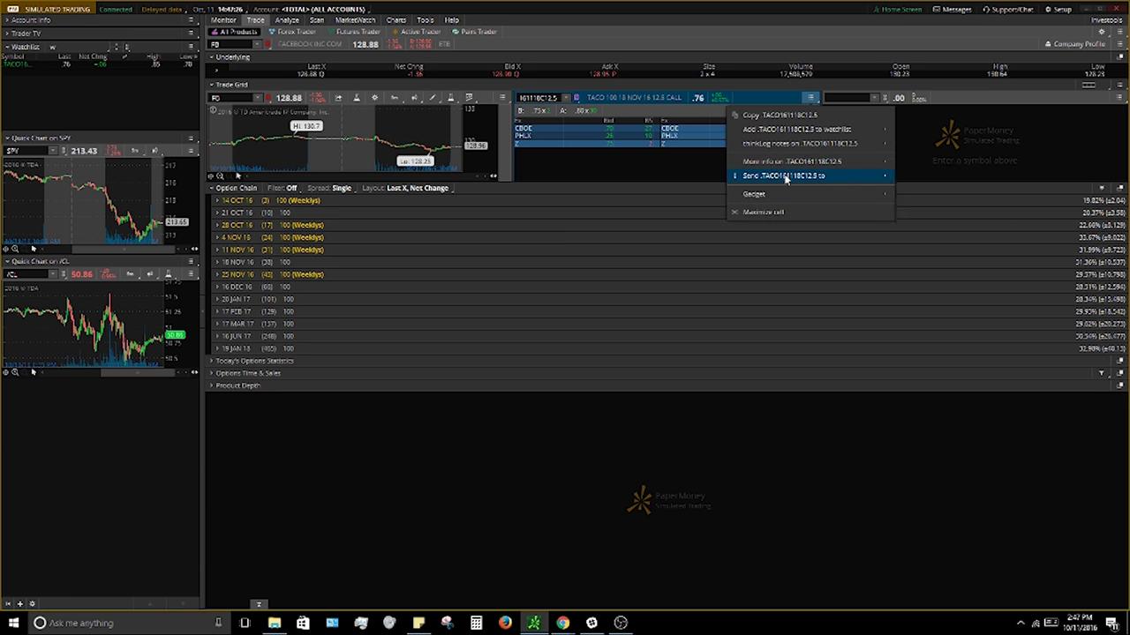
pyautogui.moveTo(787, 194)
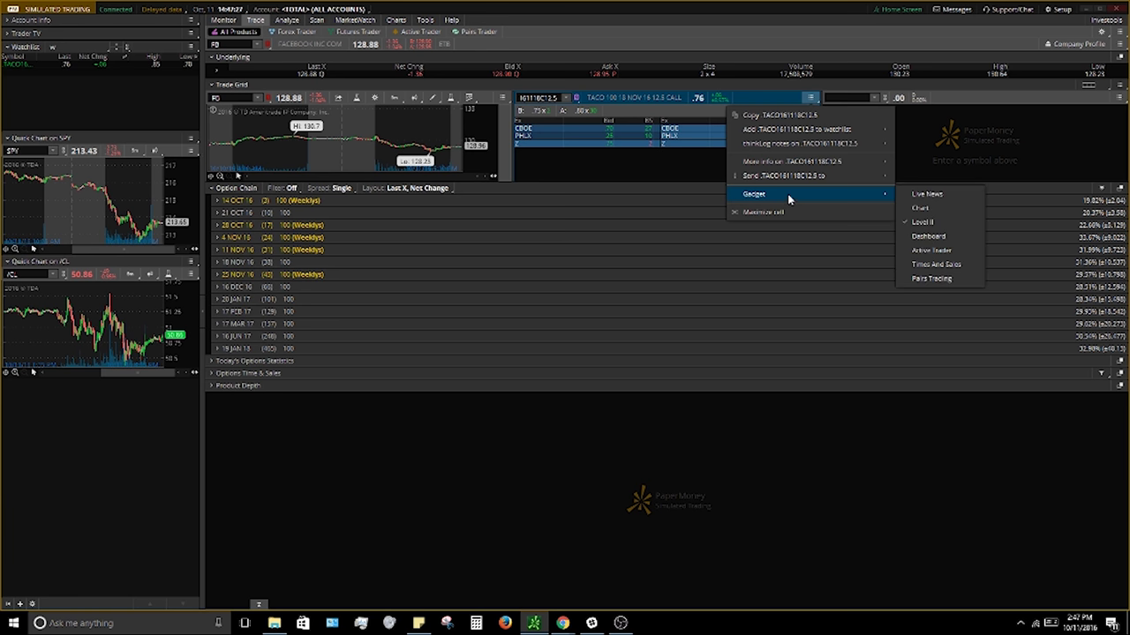
pyautogui.click(931, 207)
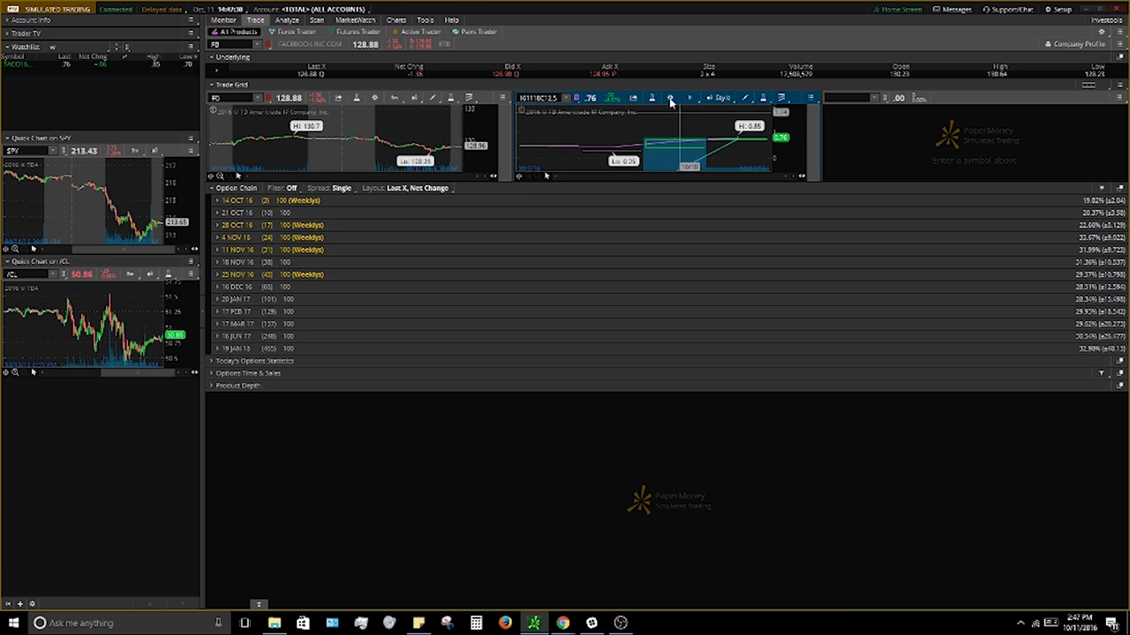
# - Clear the middle chart's option symbol so it sits empty
pyautogui.click(540, 97)
pyautogui.press('BackSpace')
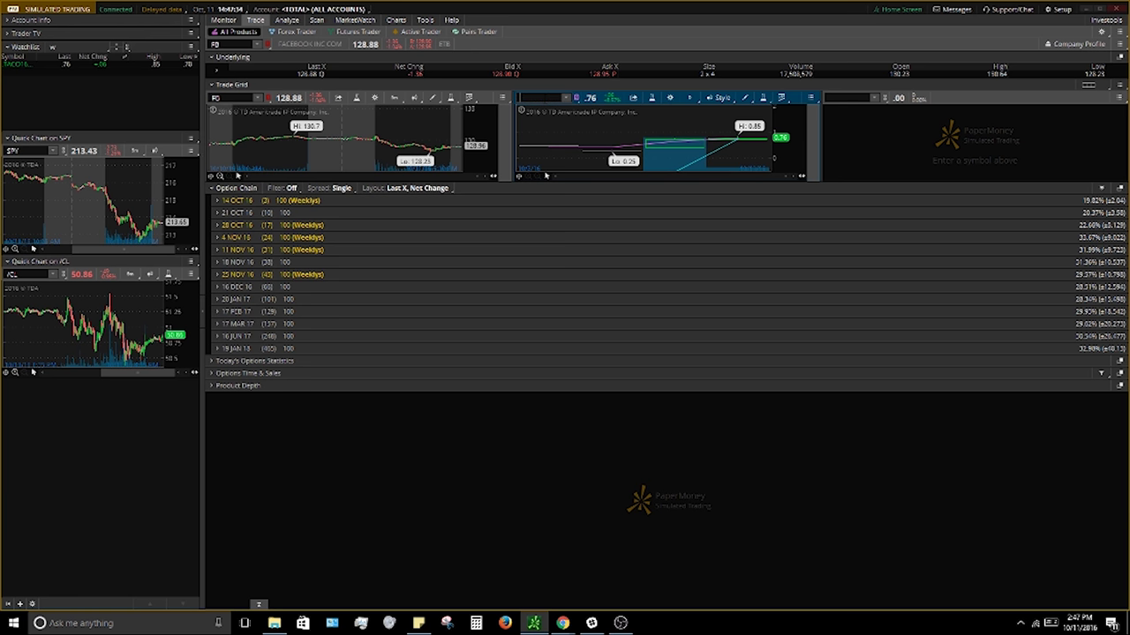
pyautogui.press('Return')
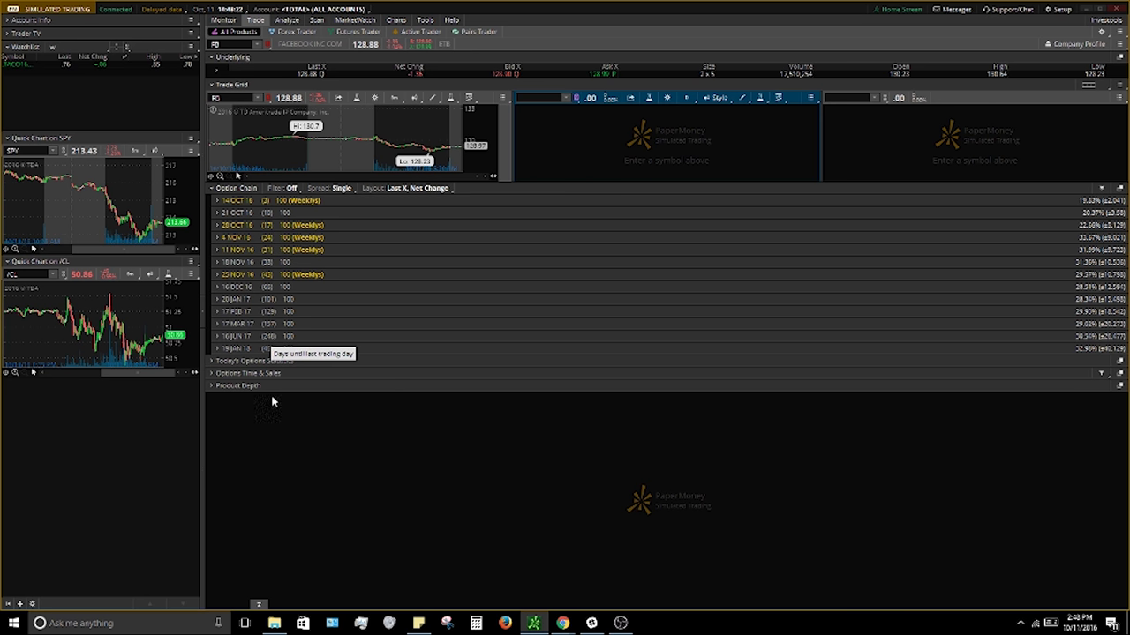
# - Expand the 21 OCT 16 expiration to list calls and puts for strikes 127 to 130
pyautogui.click(234, 349)
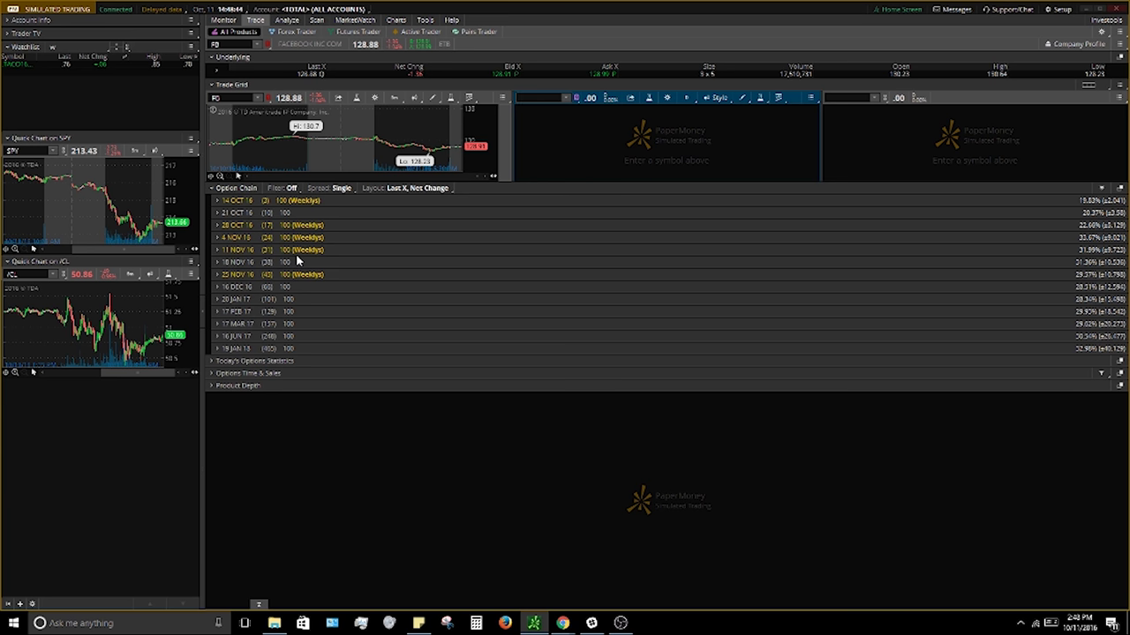
pyautogui.click(235, 214)
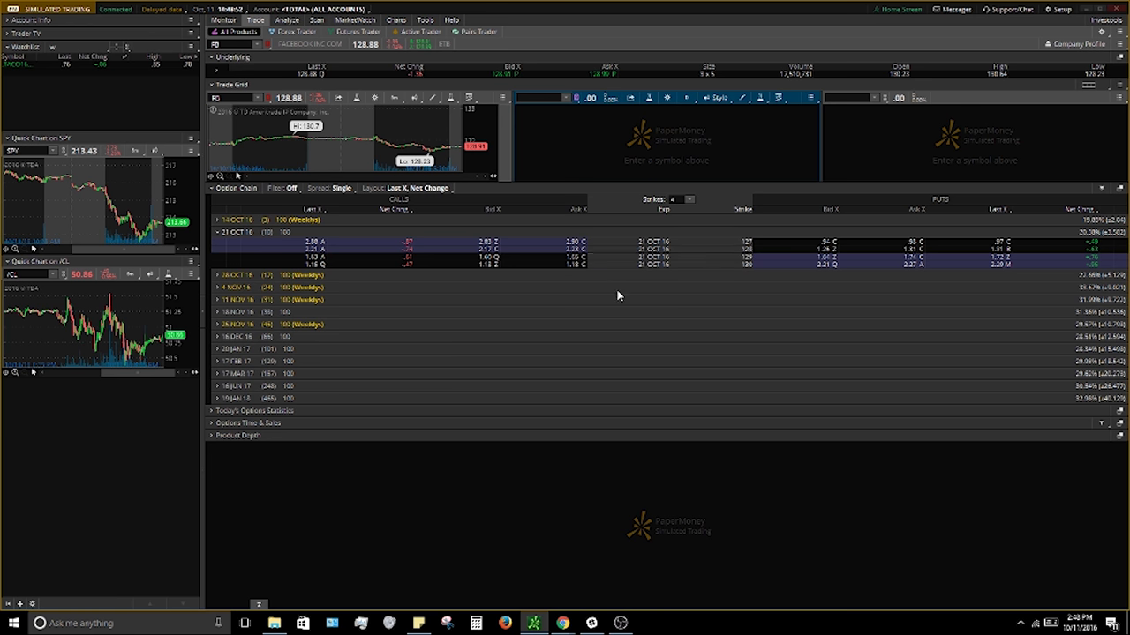
# - Set the option chain's strike count to 20, covering strikes 119 through 138
pyautogui.click(690, 201)
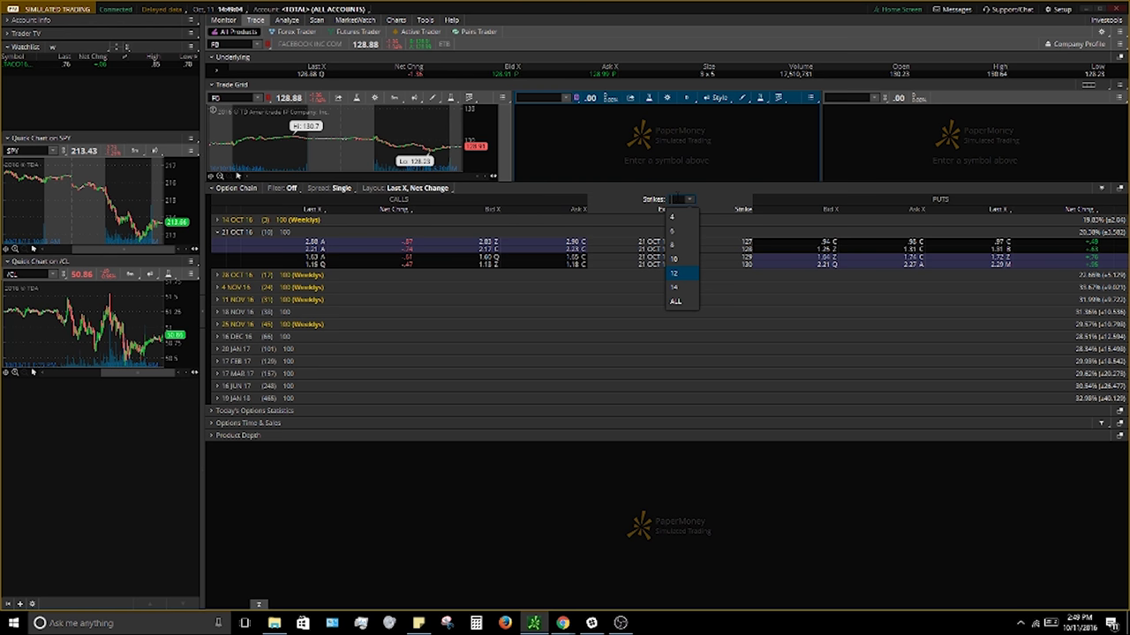
pyautogui.write('20')
pyautogui.press('Return')
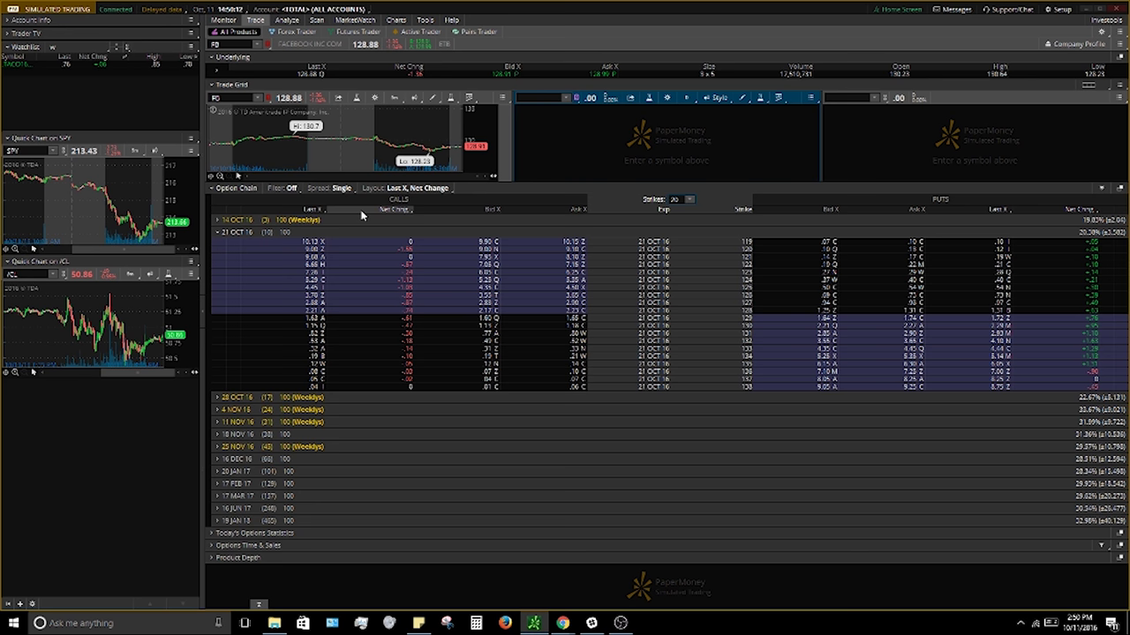
# - Open the chain's column layout customization and move Last X below Net Change
pyautogui.click(411, 188)
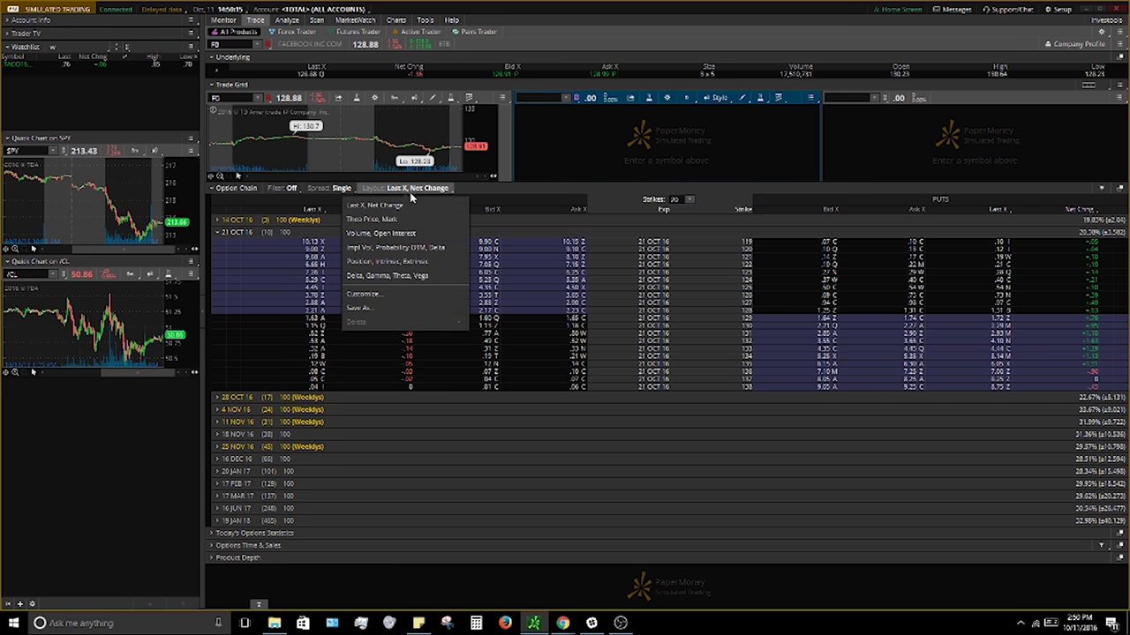
pyautogui.click(382, 296)
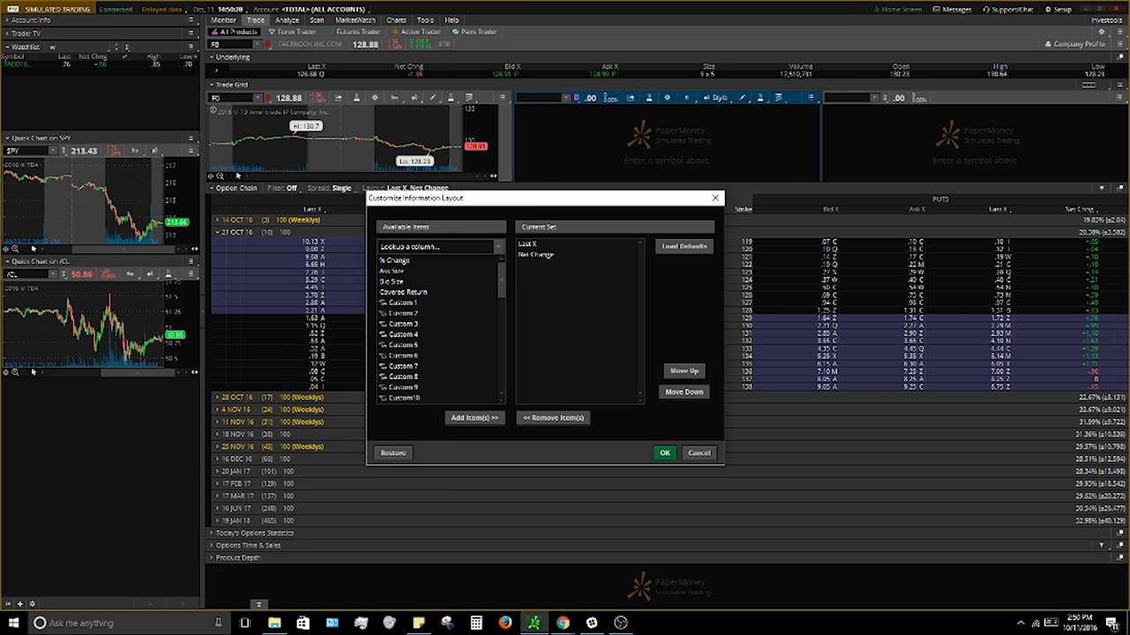
pyautogui.click(530, 245)
pyautogui.moveTo(533, 275); pyautogui.dragTo(530, 270)
# - Add Volume and Open Interest columns, placing Last X after Open Interest
pyautogui.click(423, 246)
pyautogui.write('volum')
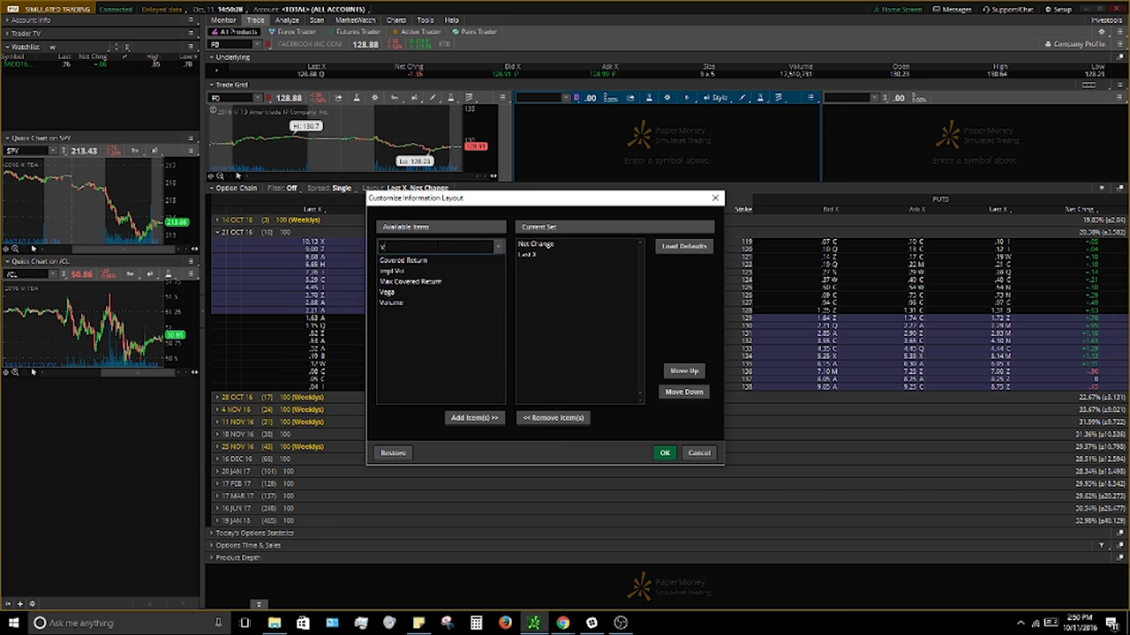
pyautogui.doubleClick(418, 260)
pyautogui.press('BackSpace')
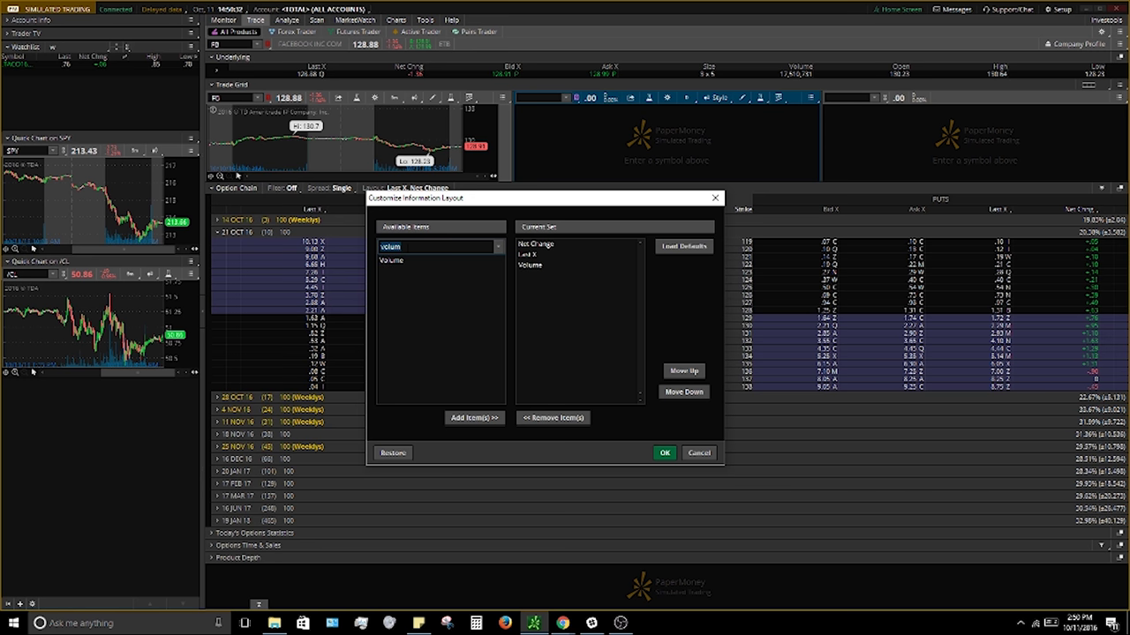
pyautogui.write('op')
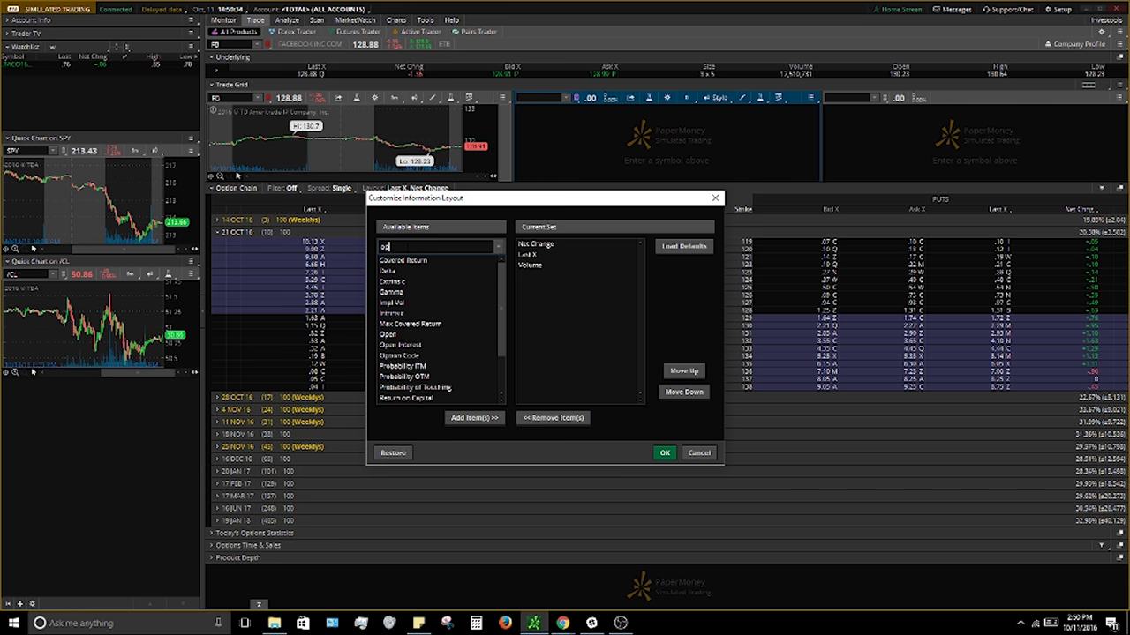
pyautogui.write('en')
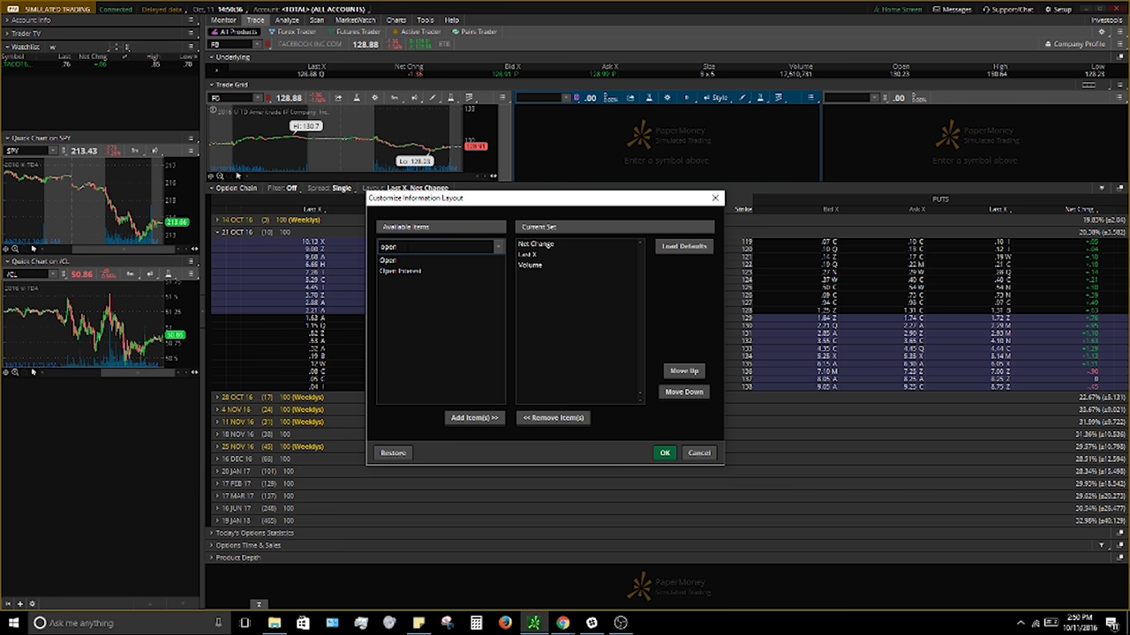
pyautogui.doubleClick(416, 273)
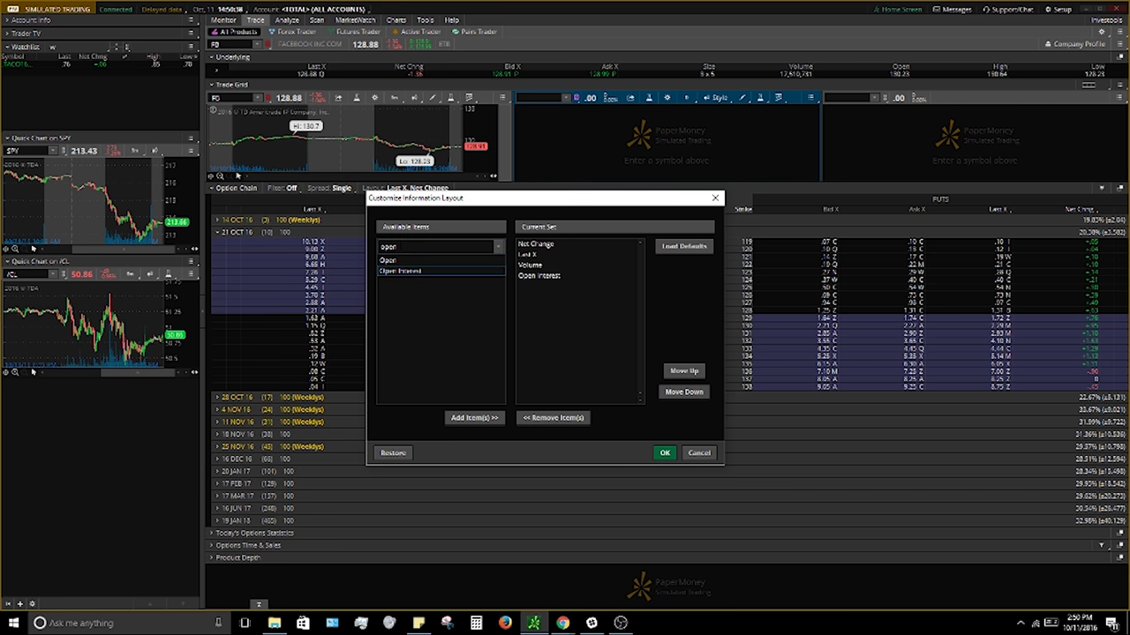
pyautogui.press('BackSpace')
pyautogui.press('BackSpace')
pyautogui.press('BackSpace')
pyautogui.press('BackSpace')
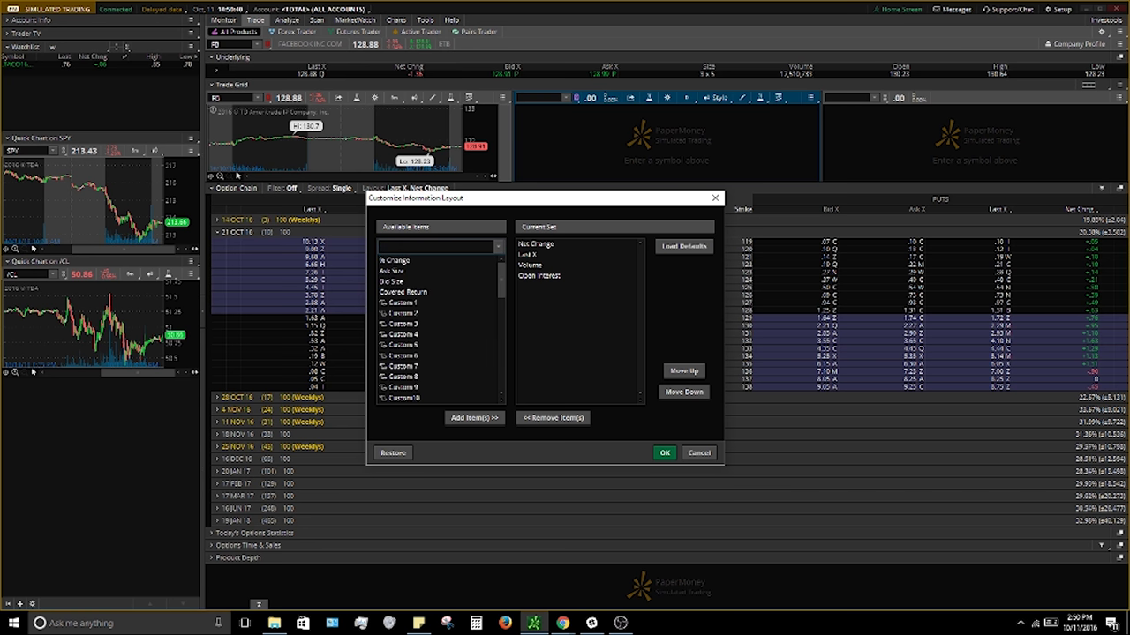
pyautogui.click(532, 255)
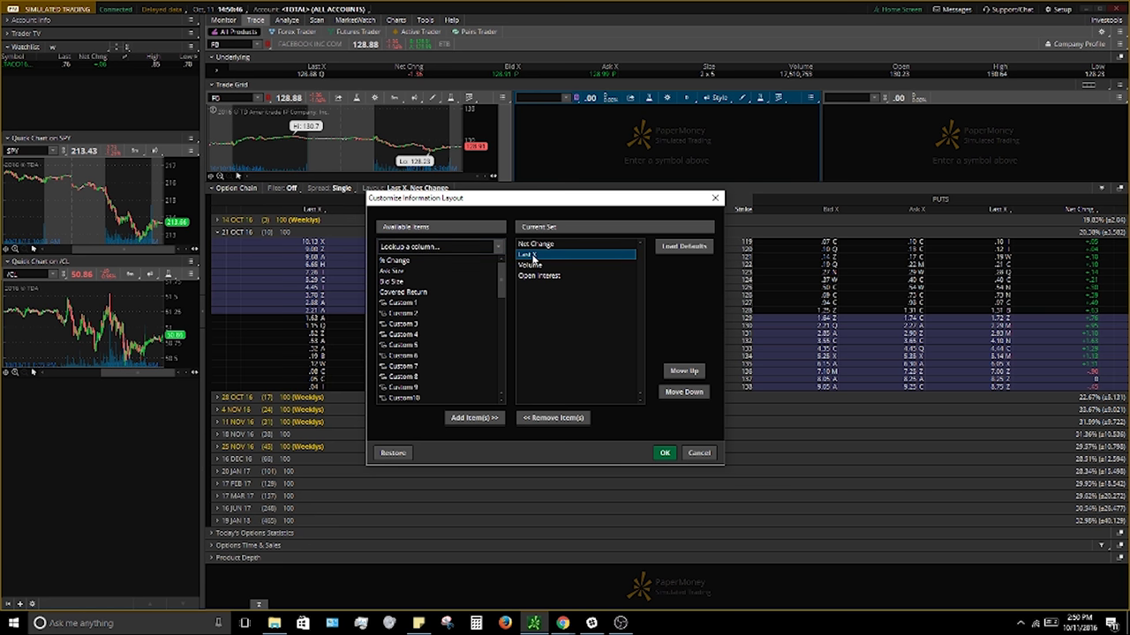
pyautogui.moveTo(532, 255); pyautogui.dragTo(530, 284)
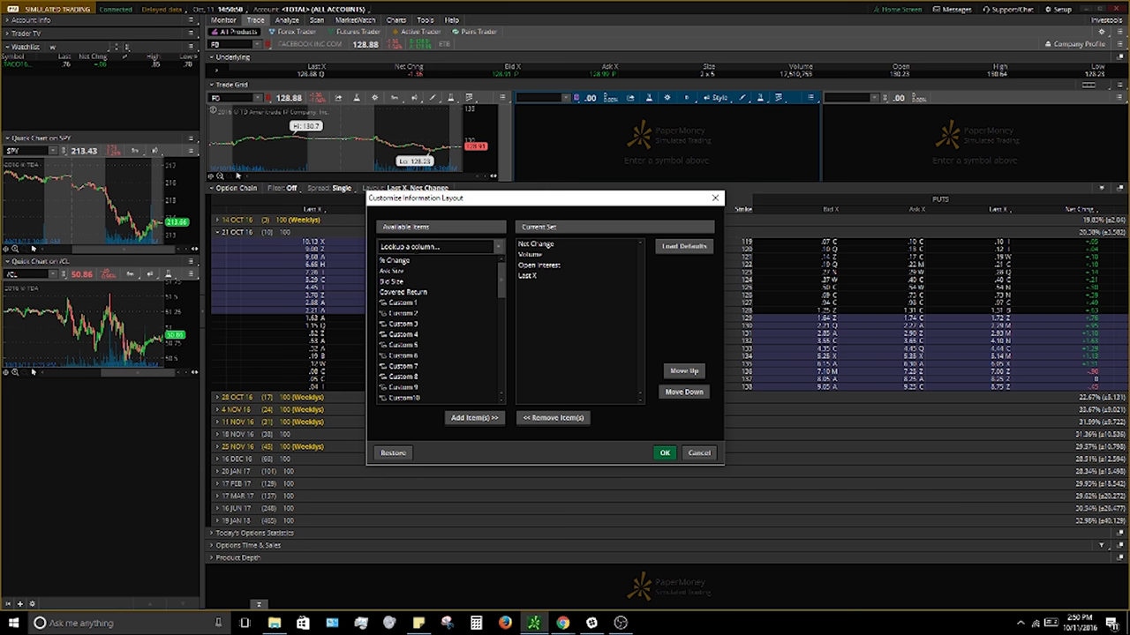
# - Add Mark, Delta and Theta columns and apply the new layout
pyautogui.click(432, 247)
pyautogui.write('mark')
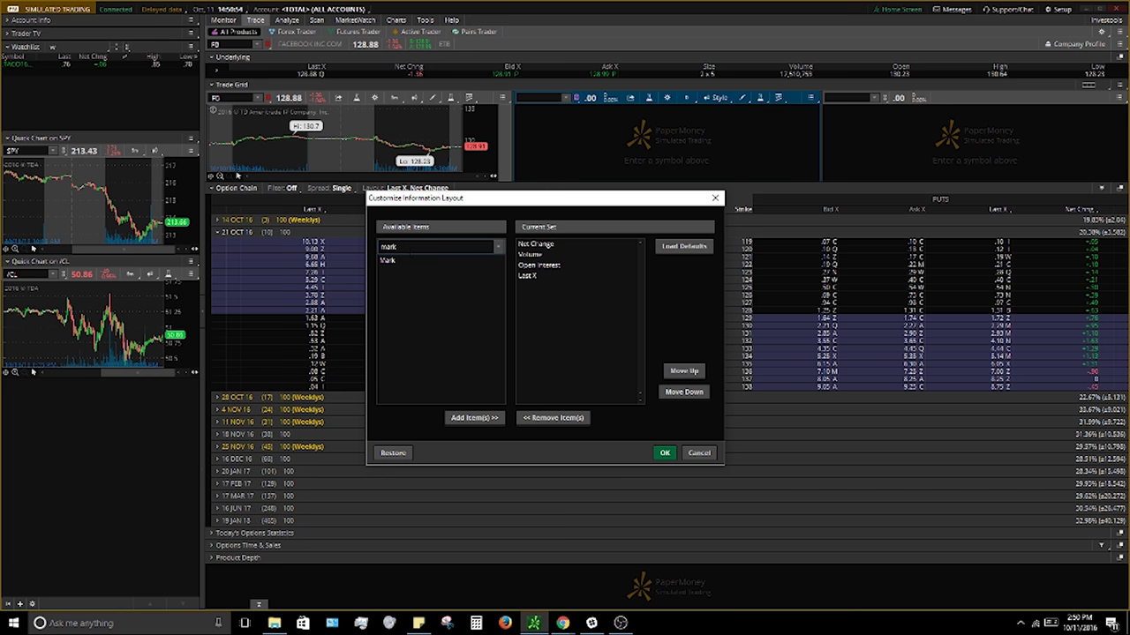
pyautogui.doubleClick(400, 258)
pyautogui.press('BackSpace')
pyautogui.press('BackSpace')
pyautogui.press('BackSpace')
pyautogui.write('delta')
pyautogui.doubleClick(404, 261)
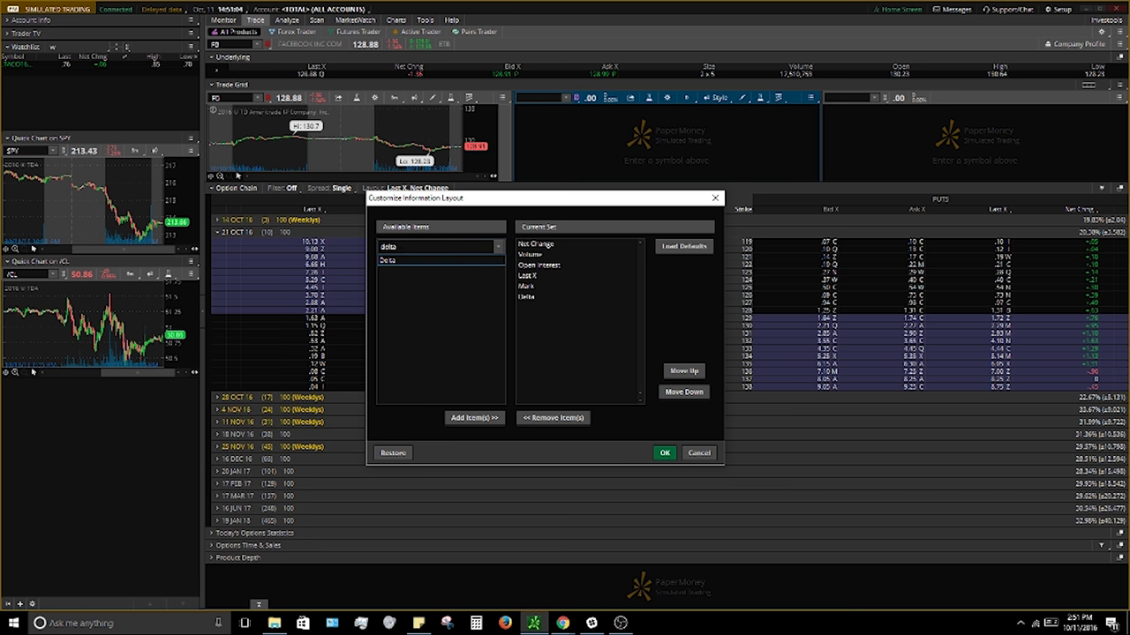
pyautogui.press('BackSpace')
pyautogui.press('BackSpace')
pyautogui.press('BackSpace')
pyautogui.press('BackSpace')
pyautogui.press('BackSpace')
pyautogui.write('th')
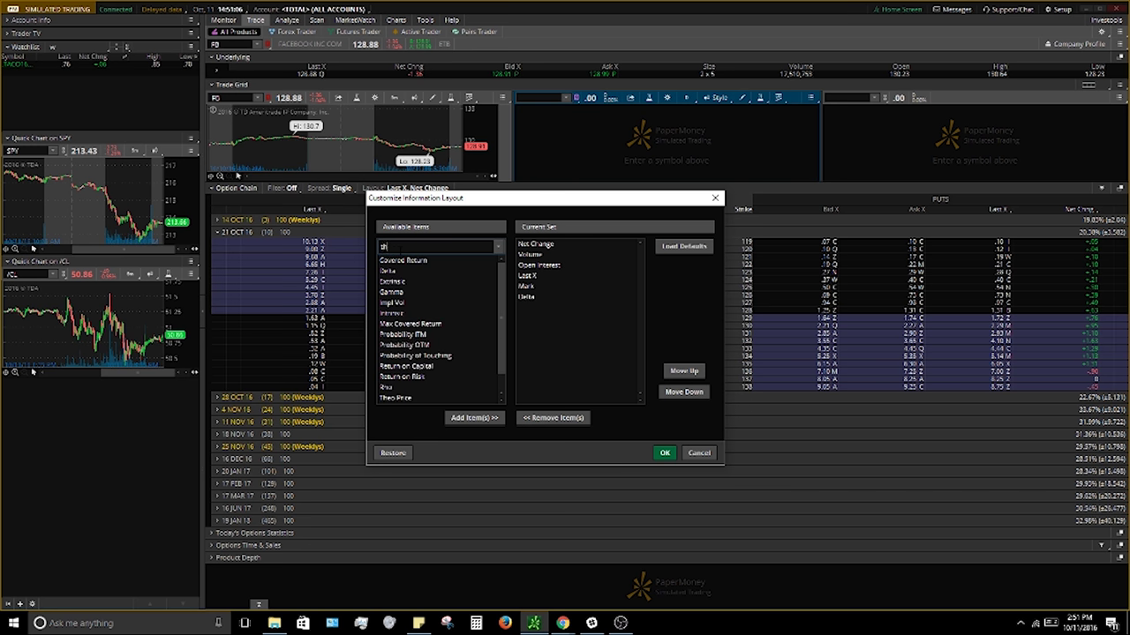
pyautogui.write('eta')
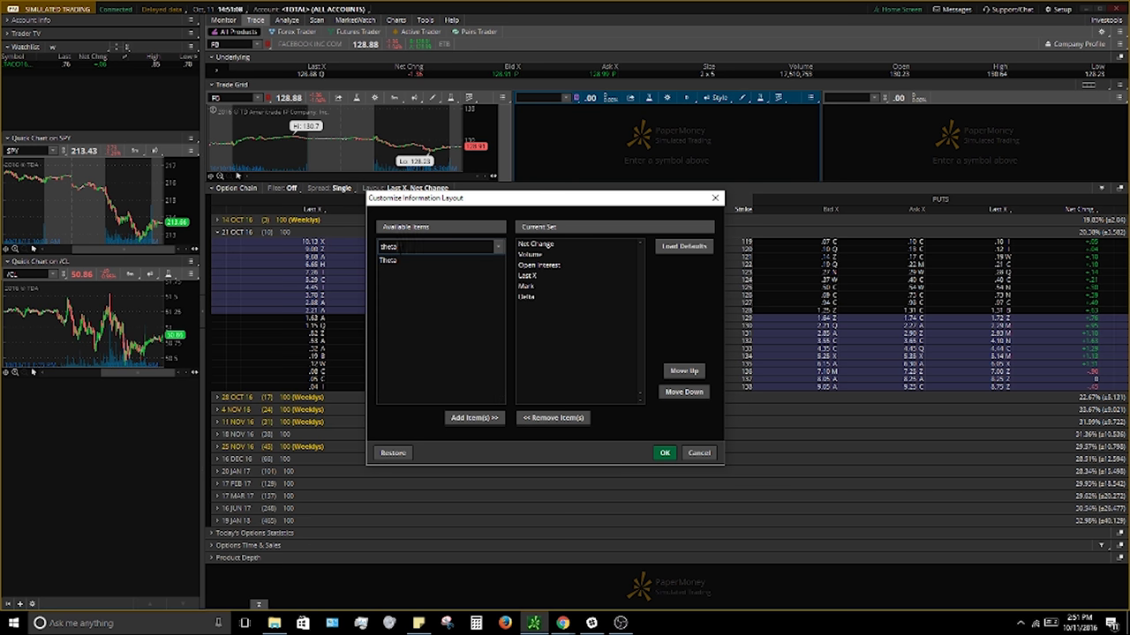
pyautogui.doubleClick(391, 260)
pyautogui.hotkey('ctrl', 'a')
pyautogui.press('BackSpace')
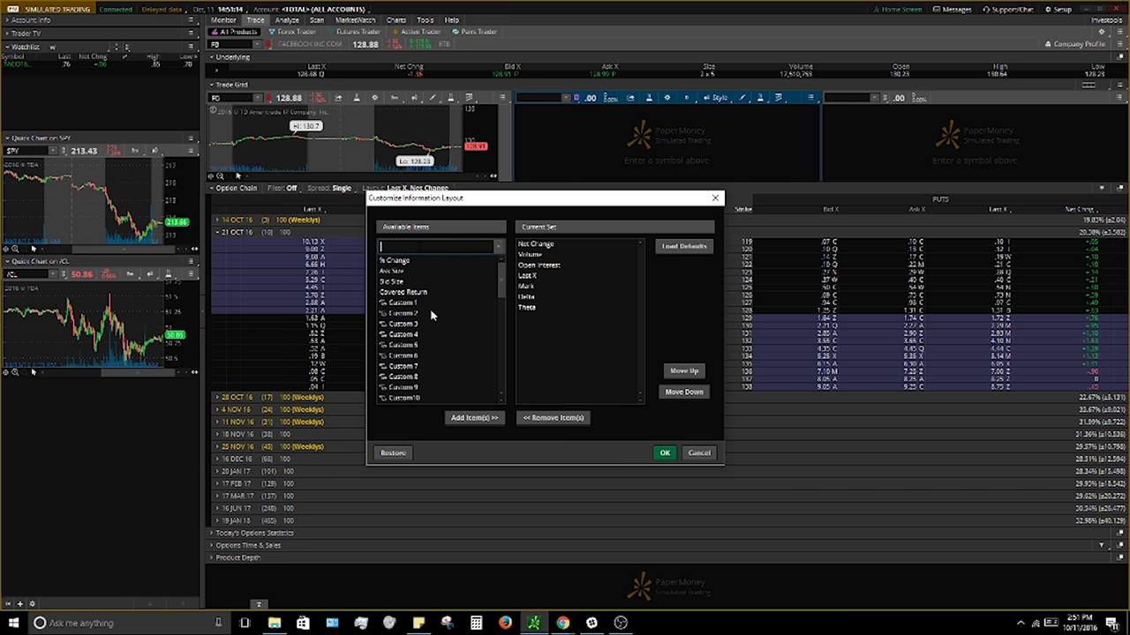
pyautogui.scroll(-10, 435, 317)
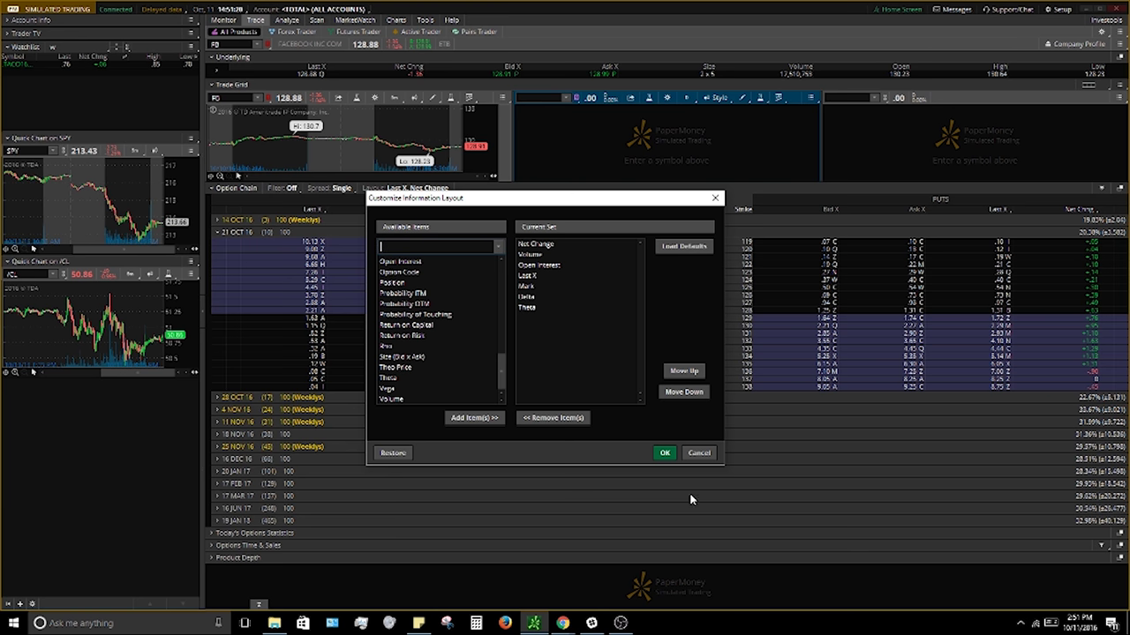
pyautogui.click(664, 453)
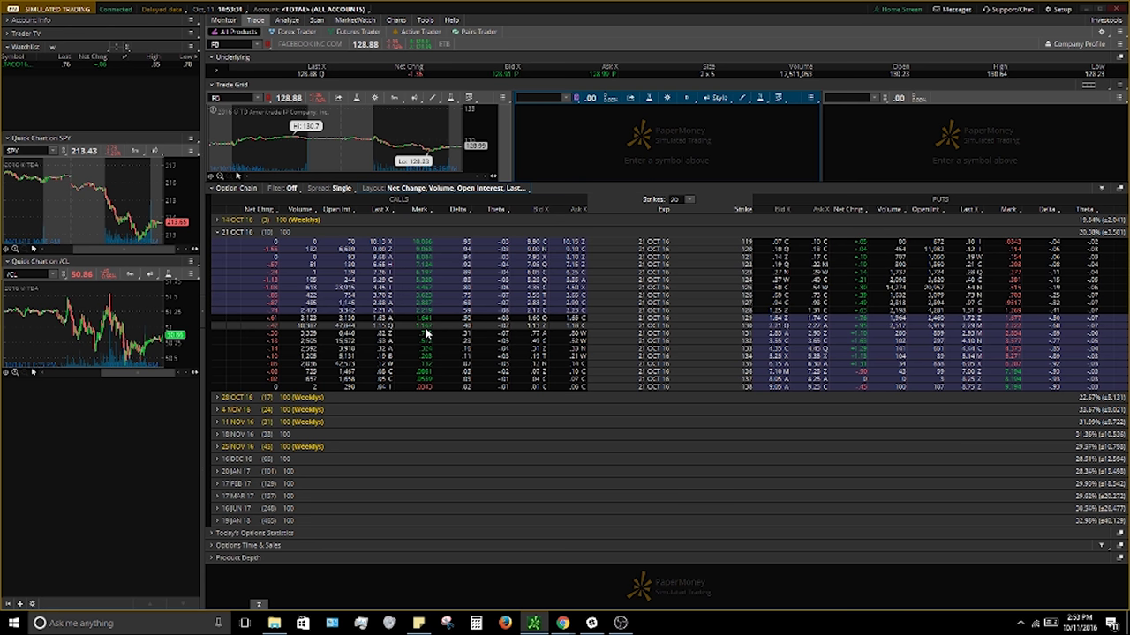
# - Draft a buy of the 130 call at 1.17, then delete it and clear the symbol
pyautogui.click(578, 329)
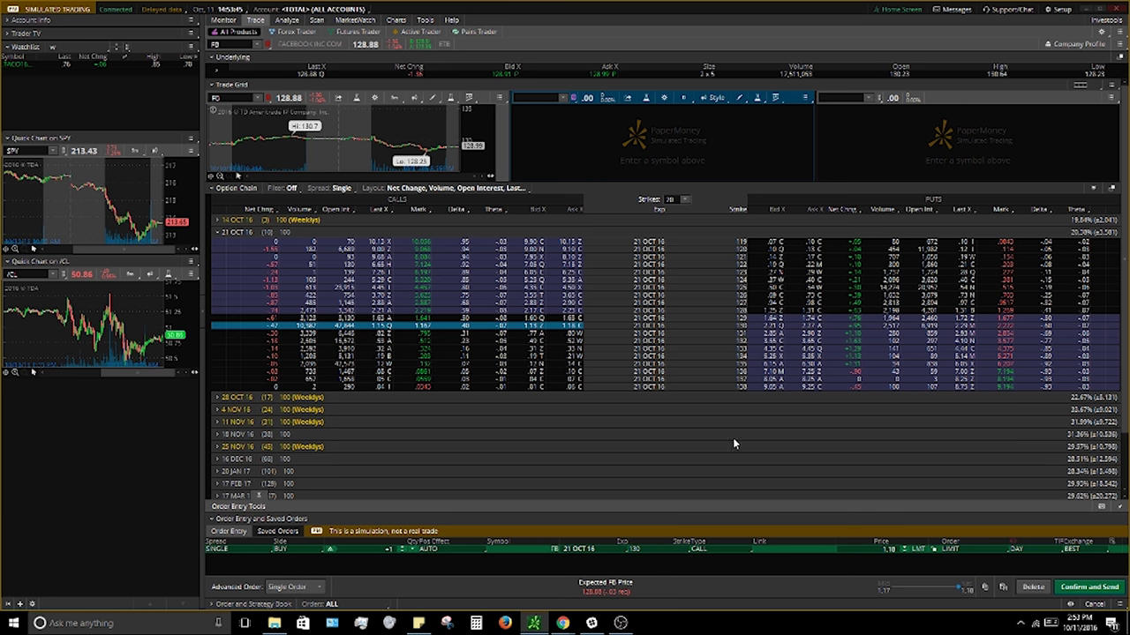
pyautogui.click(904, 549)
pyautogui.click(1031, 588)
pyautogui.click(228, 44)
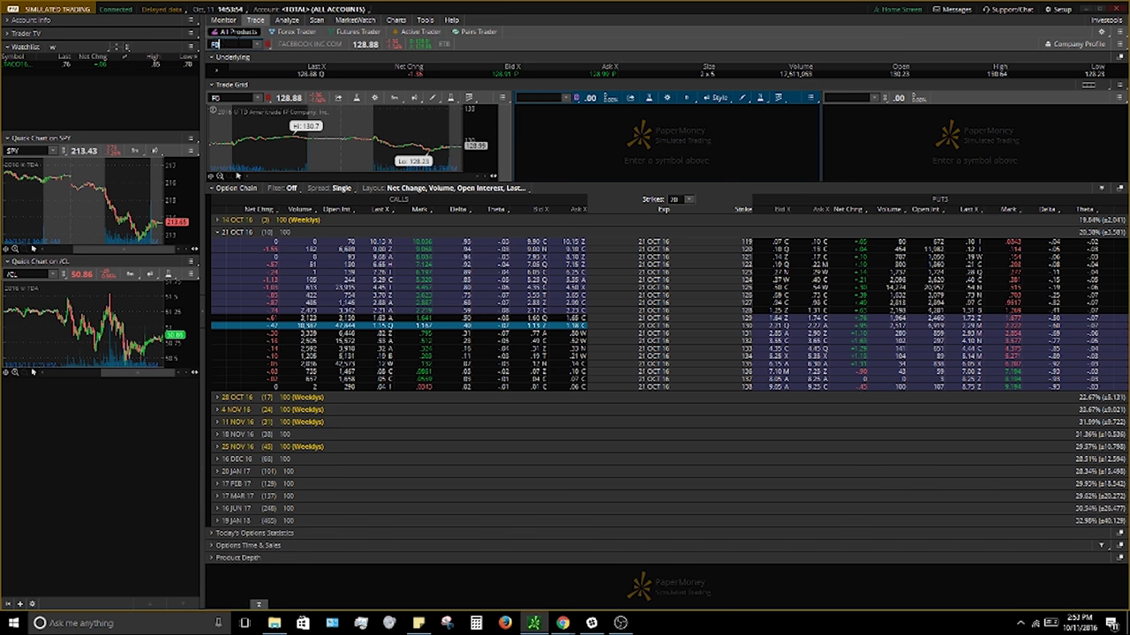
# - Load GOOGL, start a buy order on the 825 call's Ask, and set limit to 2.60
pyautogui.write('GOOGL')
pyautogui.press('Return')
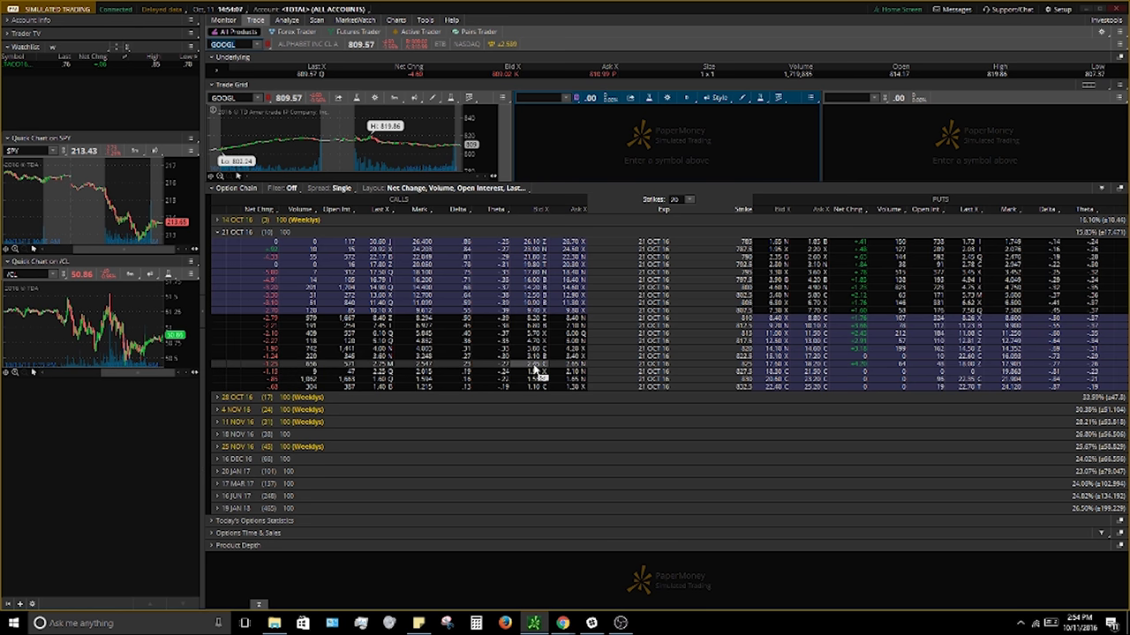
pyautogui.click(574, 365)
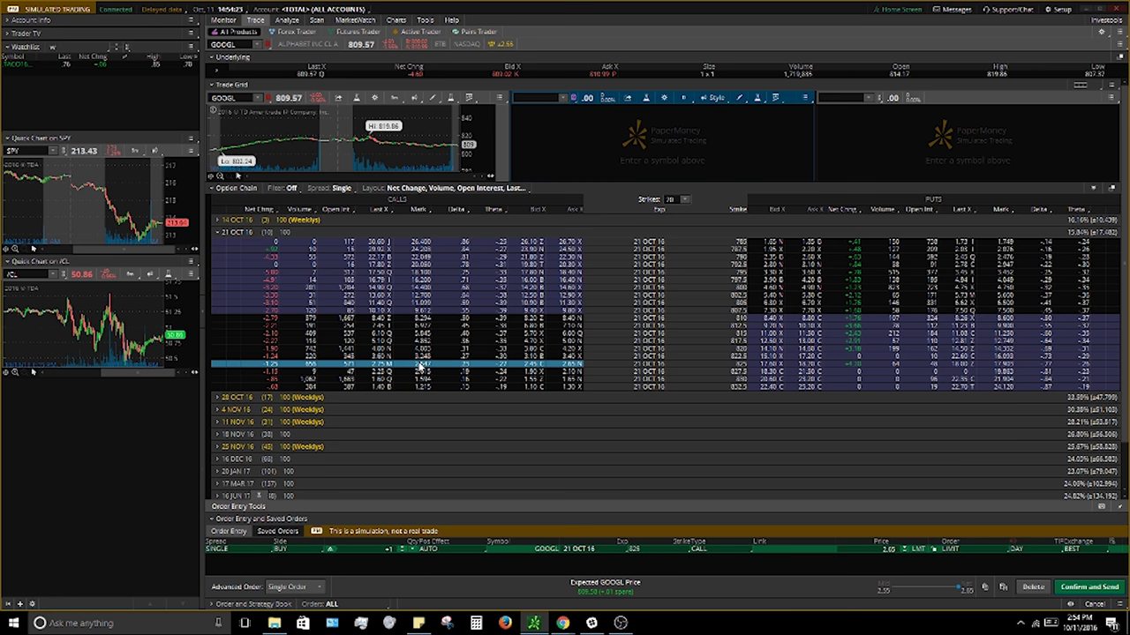
pyautogui.click(904, 552)
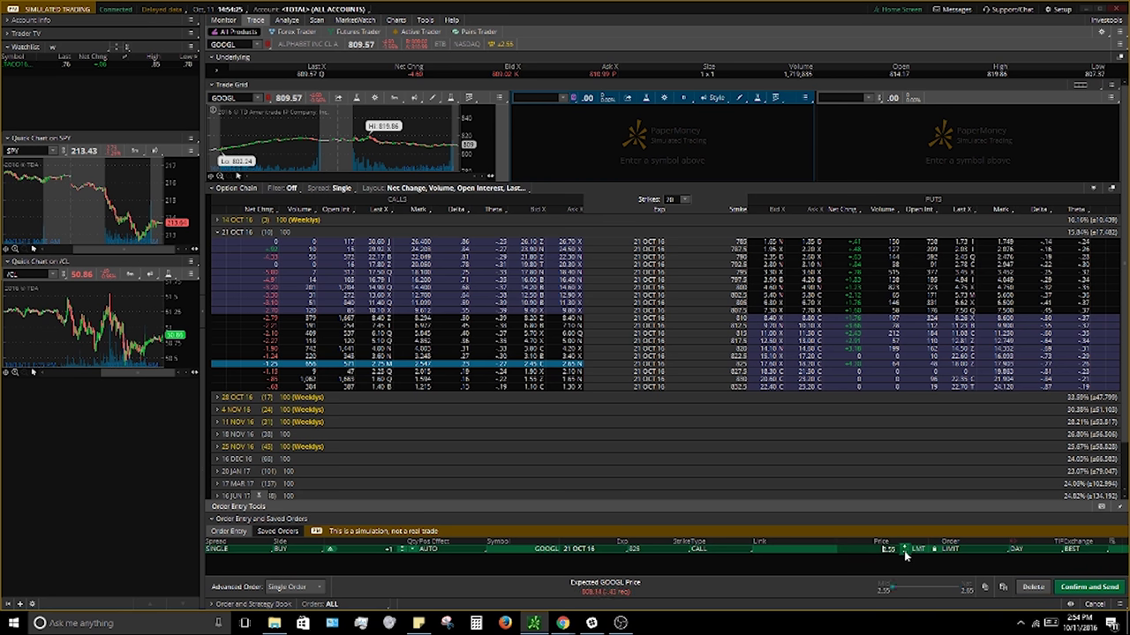
pyautogui.click(905, 552)
pyautogui.click(905, 547)
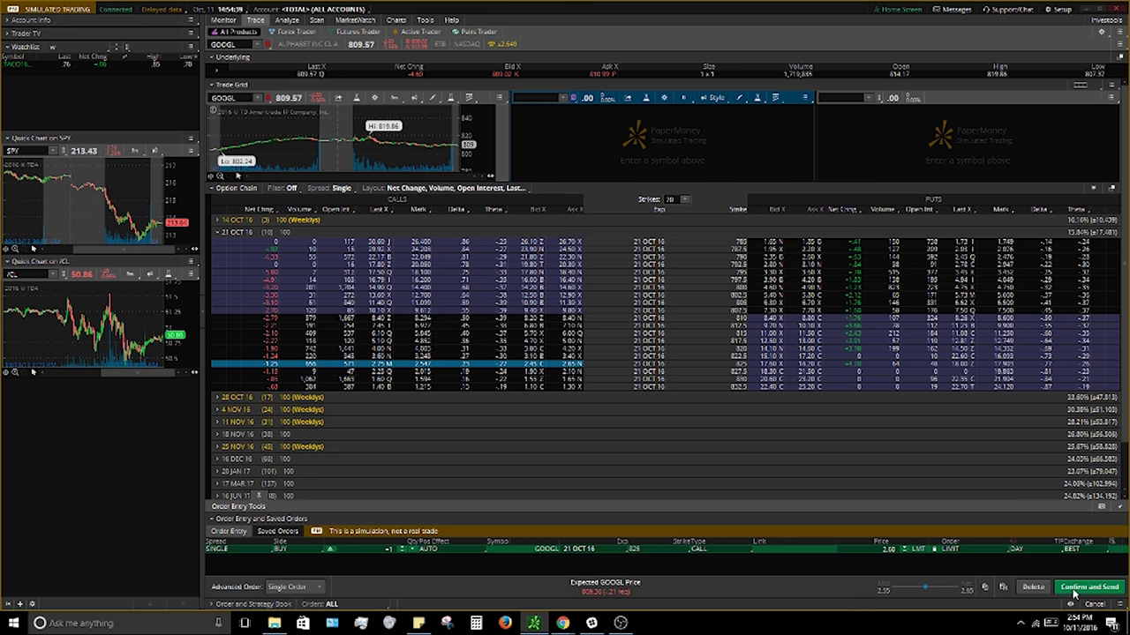
# - Confirm and send the simulated GOOGL 825 call buy order
pyautogui.click(1074, 594)
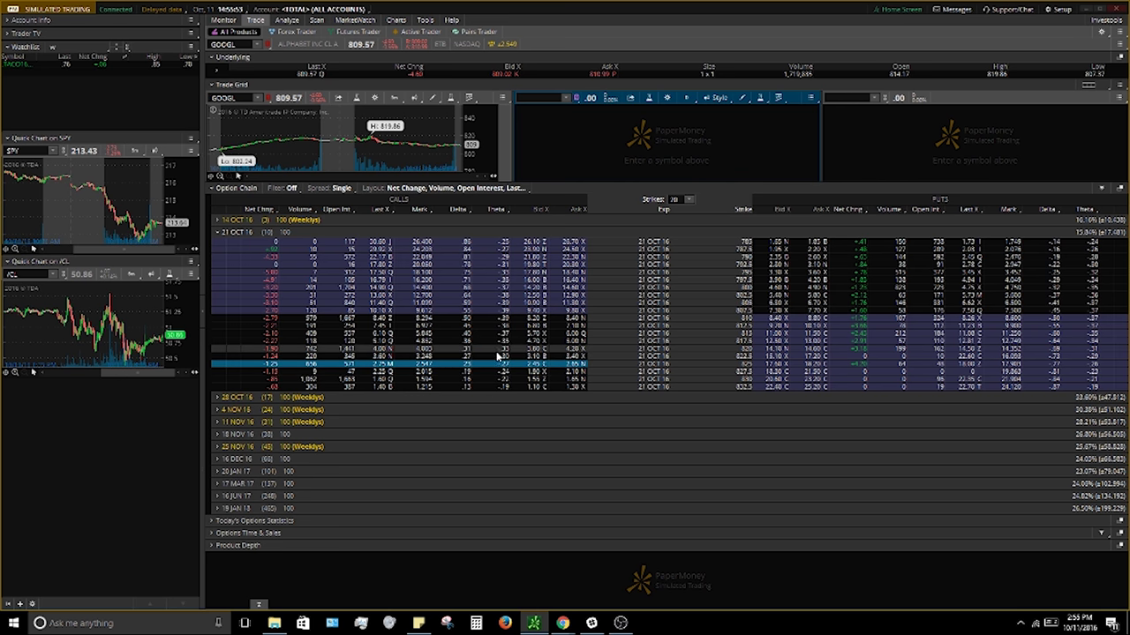
# - Check 14 OCT 16 and Today's Options Statistics, then expand the 21 OCT 16 strikes
pyautogui.click(230, 221)
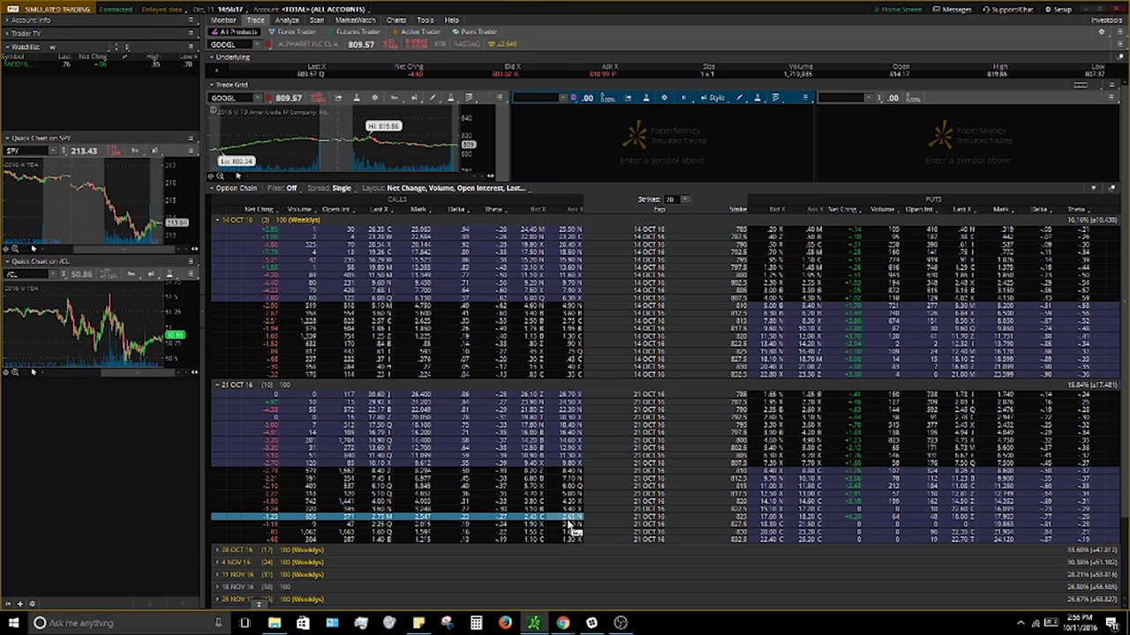
pyautogui.click(221, 220)
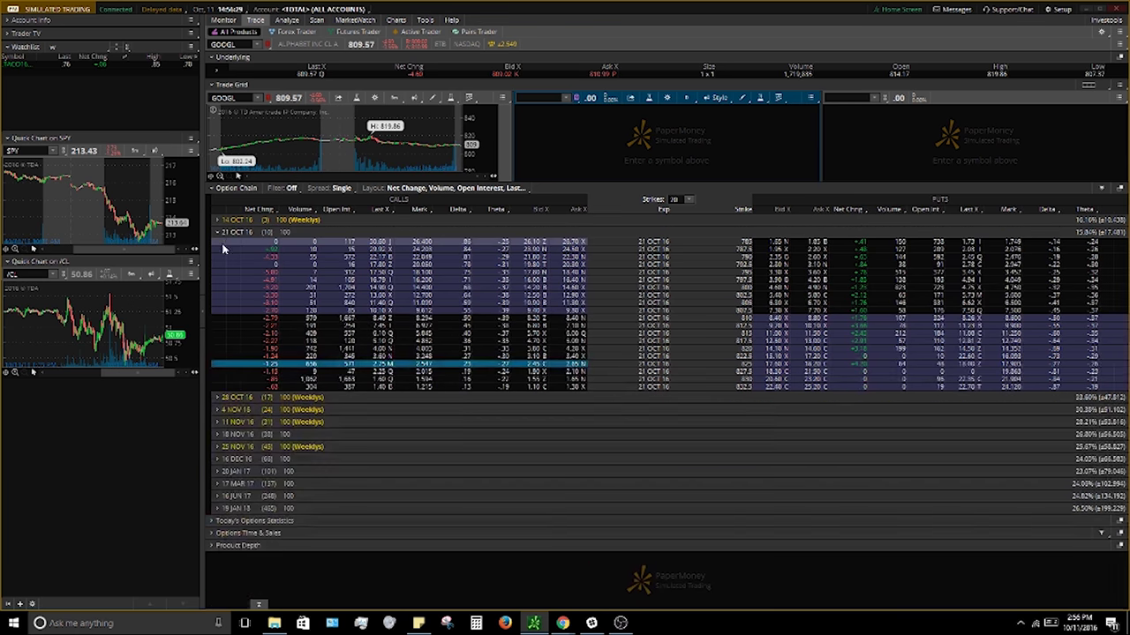
pyautogui.click(220, 233)
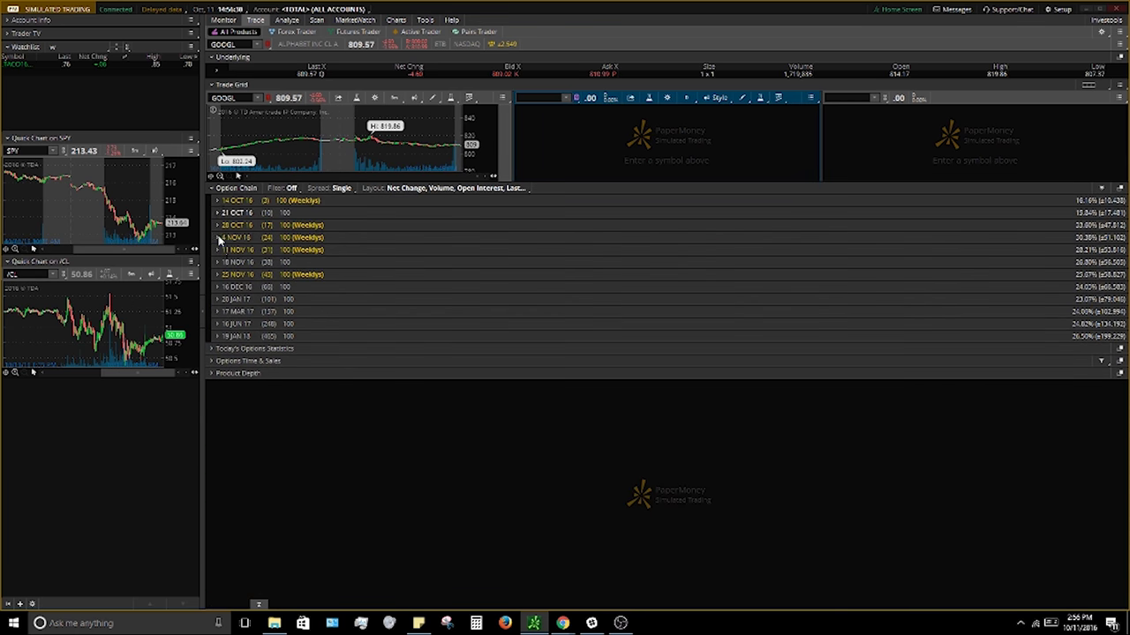
pyautogui.click(222, 349)
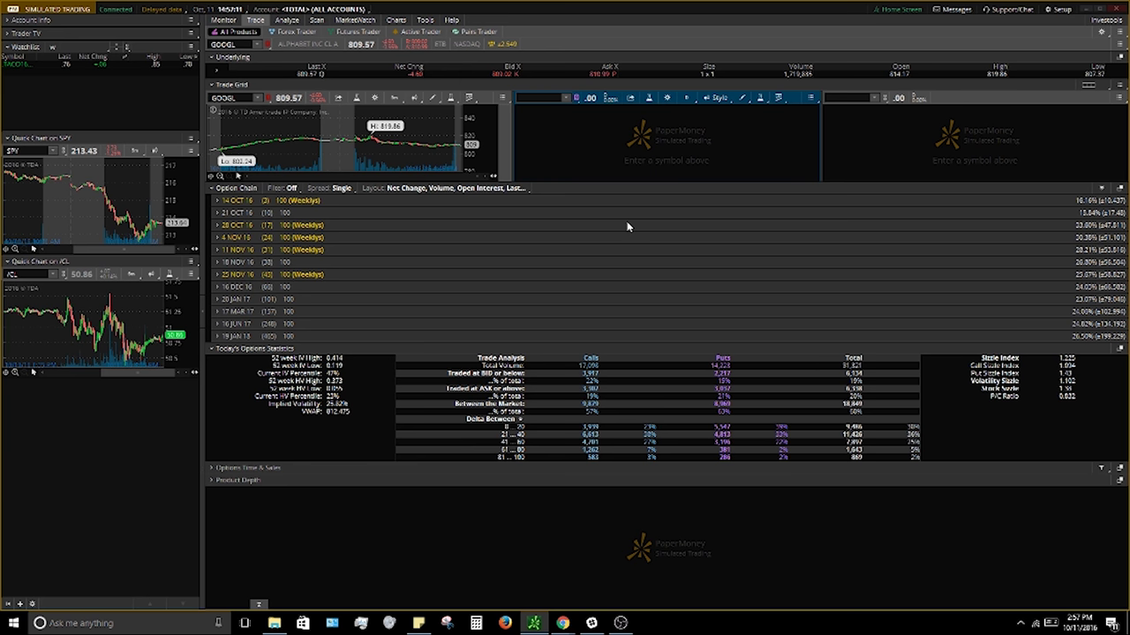
pyautogui.click(226, 214)
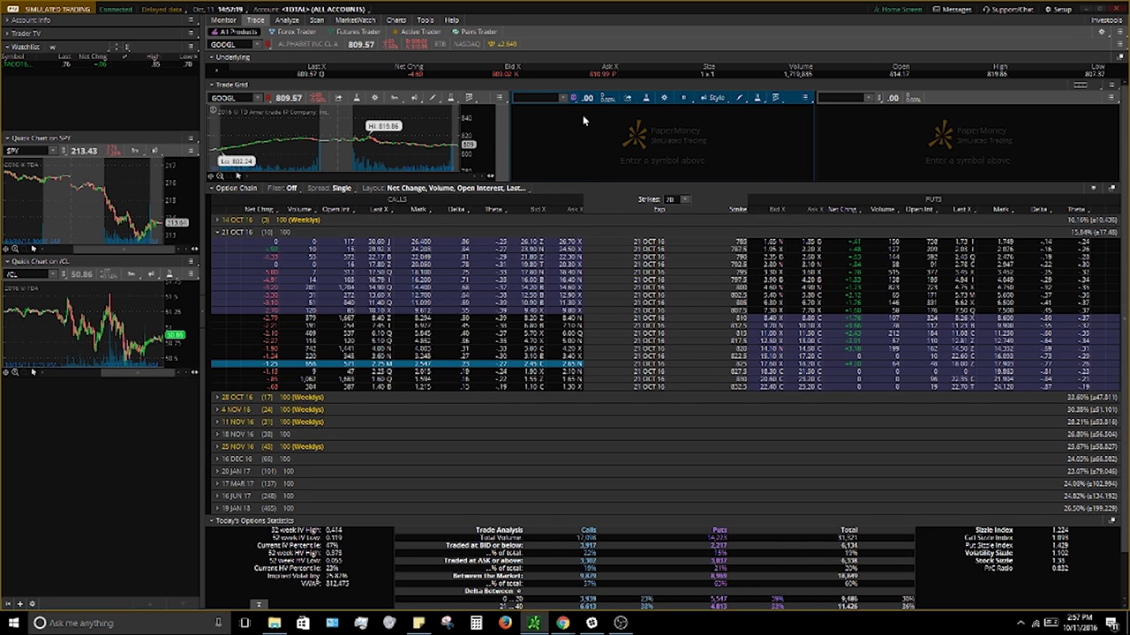
# - Send the GOOGL 21 OCT 16 825 call to the lilac Trade Grid chart
pyautogui.rightClick(570, 369)
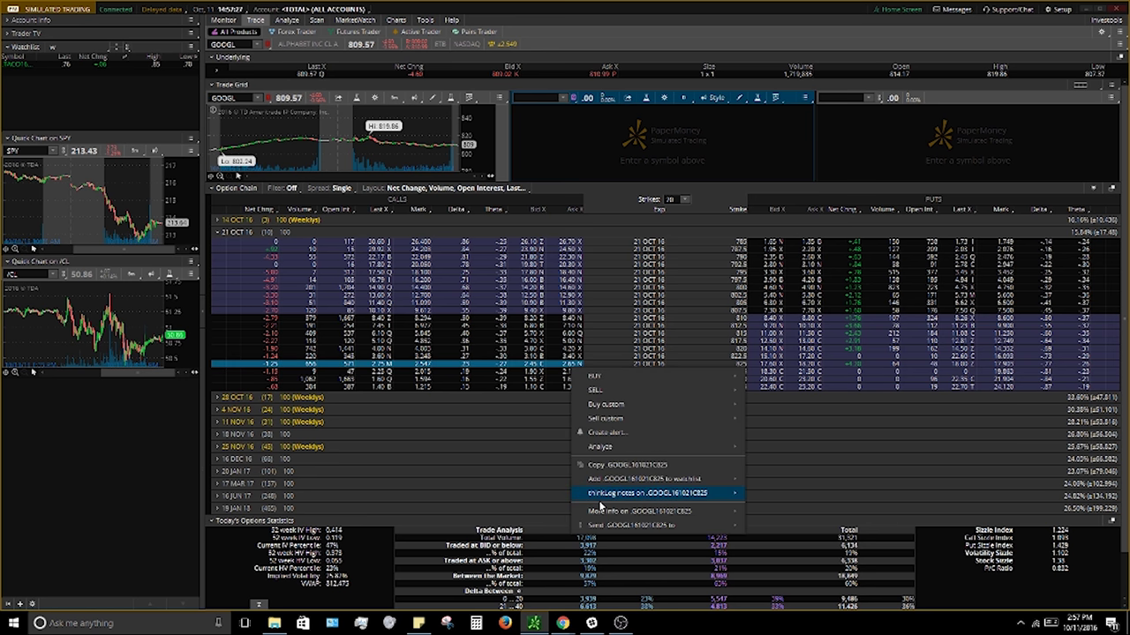
pyautogui.moveTo(617, 526)
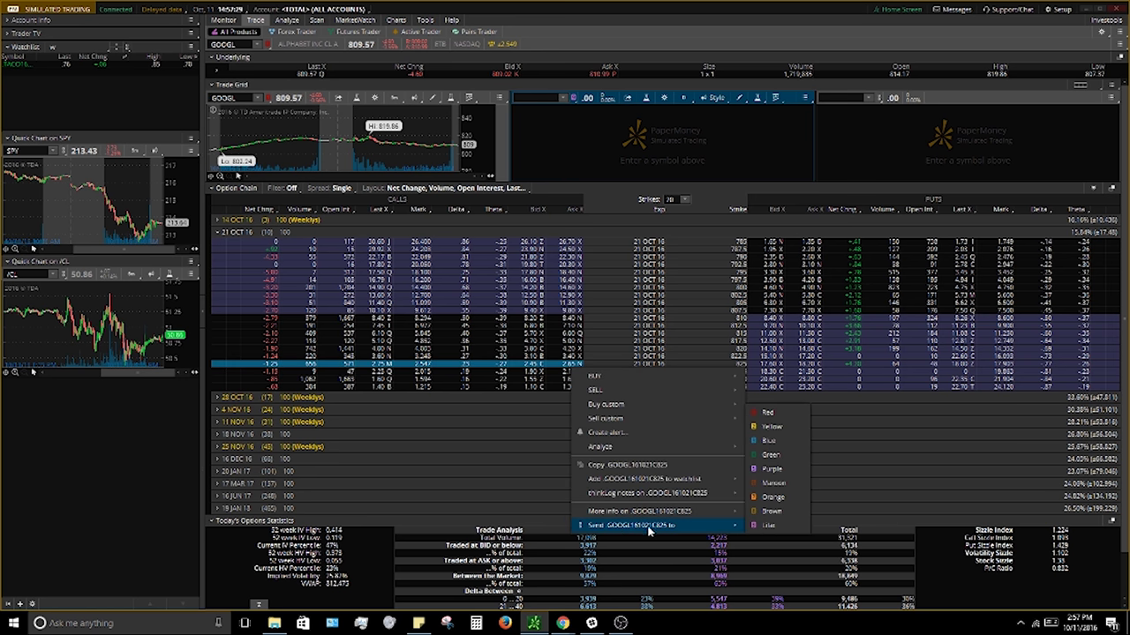
pyautogui.click(766, 526)
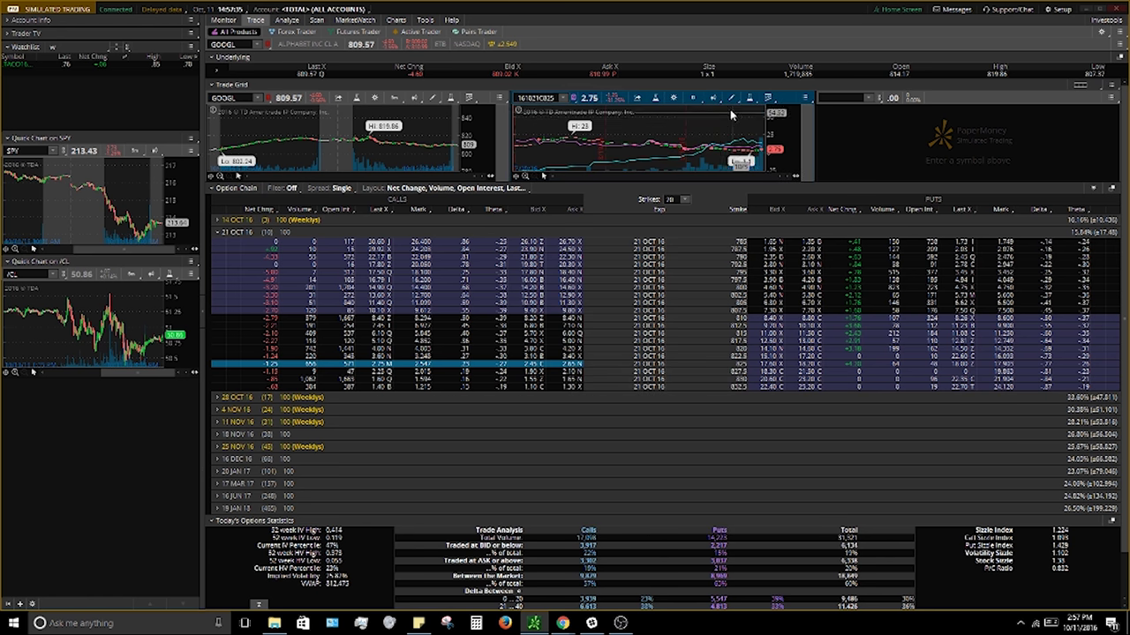
# - Pick a new time frame for the lilac option chart
pyautogui.click(695, 96)
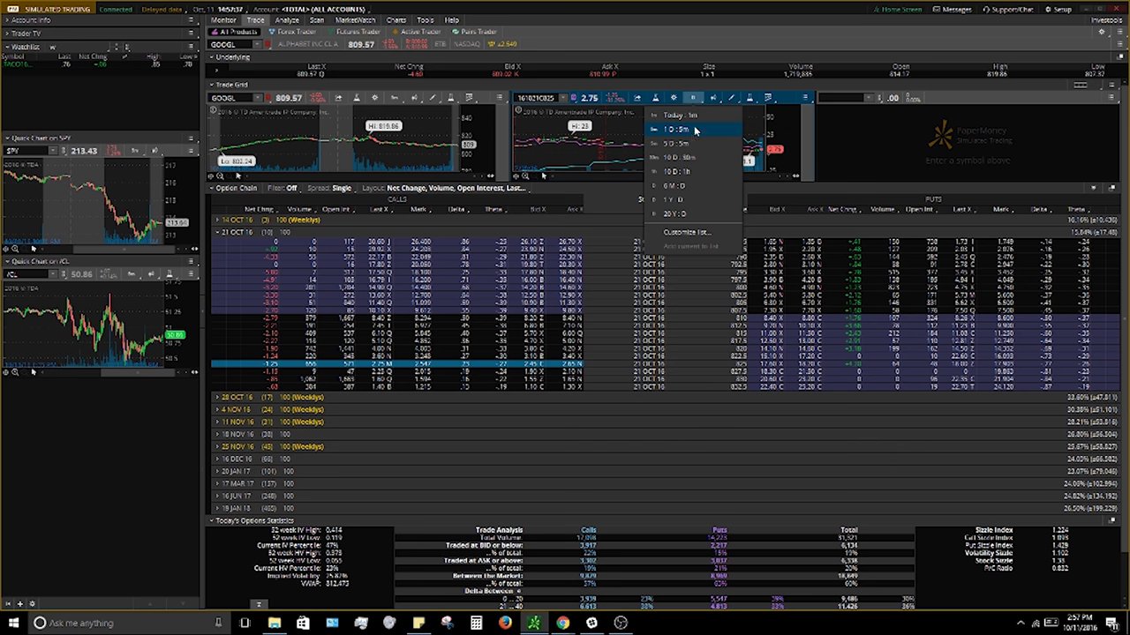
pyautogui.click(693, 137)
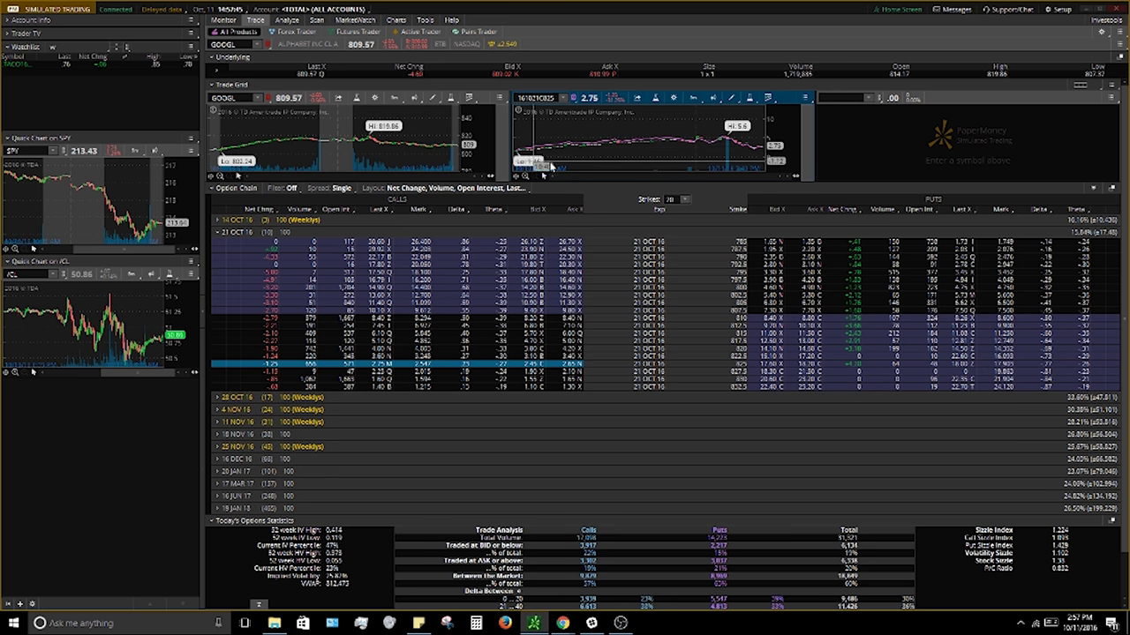
pyautogui.click(694, 98)
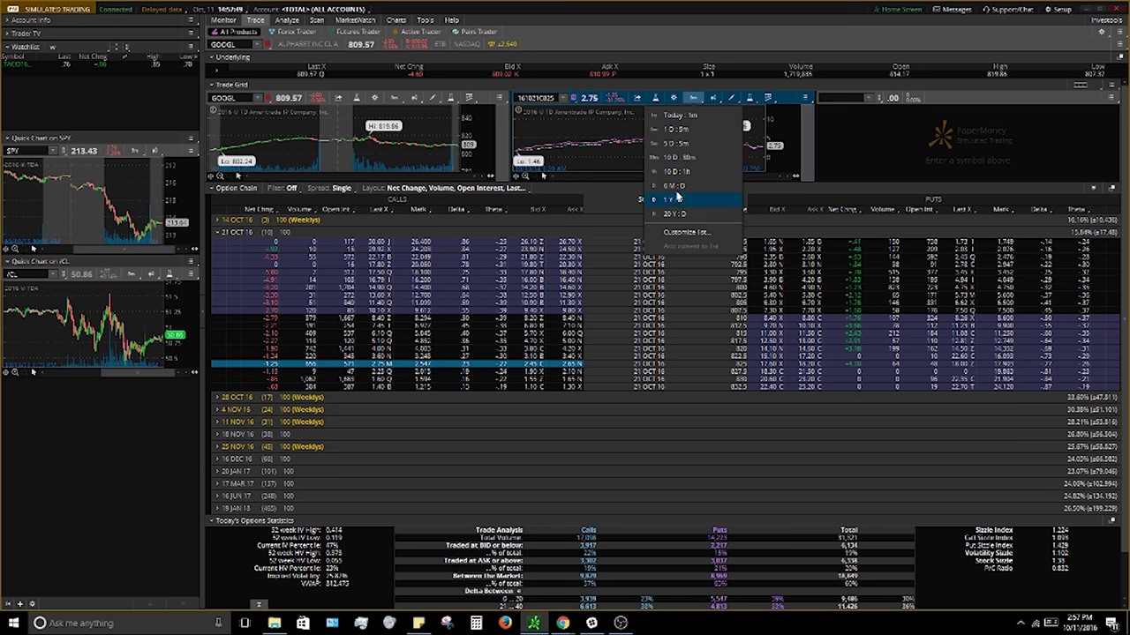
pyautogui.click(676, 143)
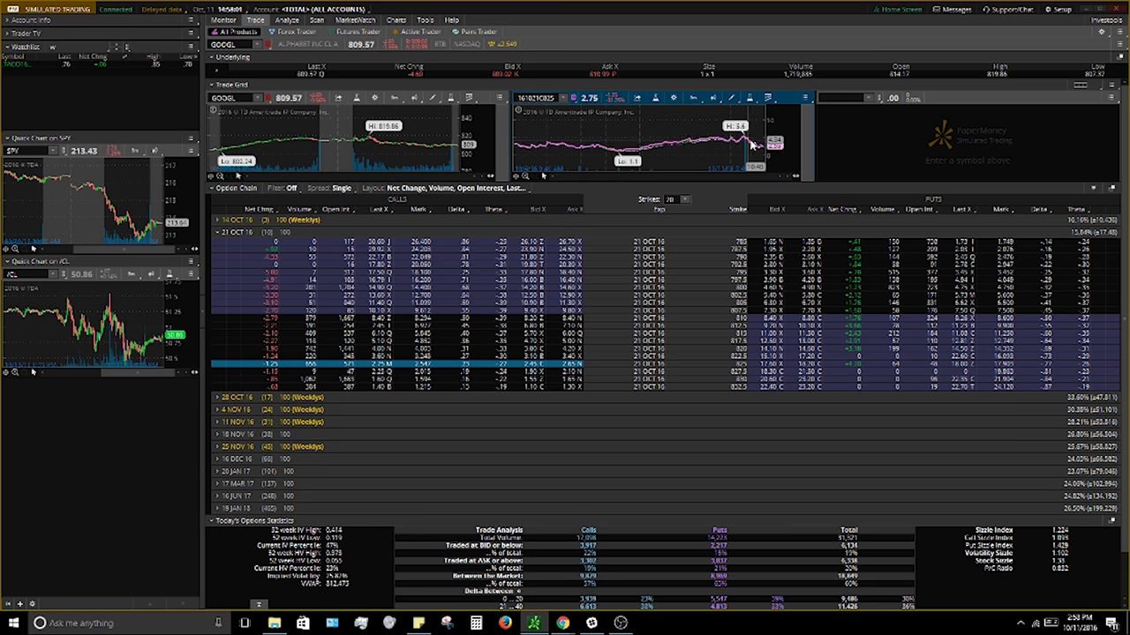
# - Collapse the 21 OCT 16 expiry and expand Options Time & Sales to list individual GOOGL option trades
pyautogui.click(217, 232)
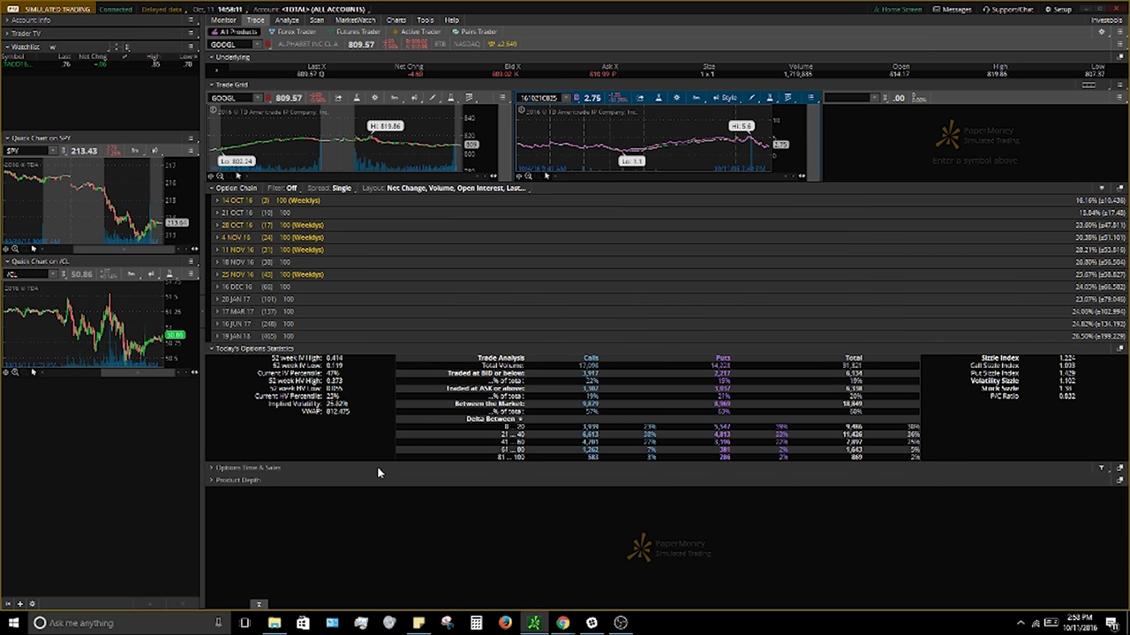
pyautogui.click(238, 469)
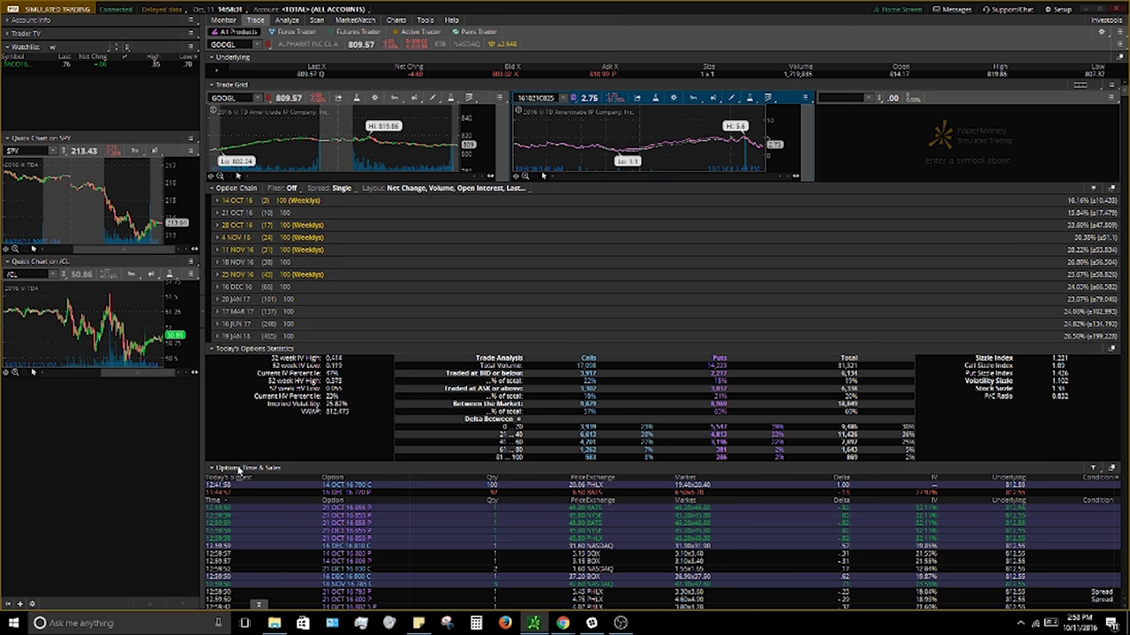
pyautogui.scroll(-5, 362, 362)
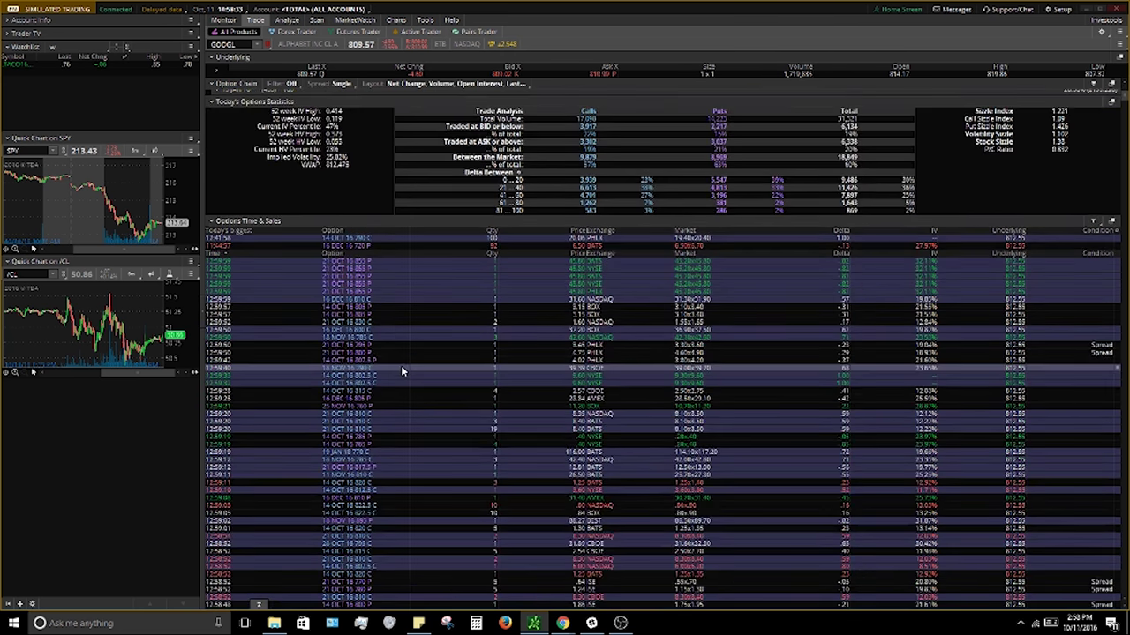
pyautogui.scroll(-5, 402, 370)
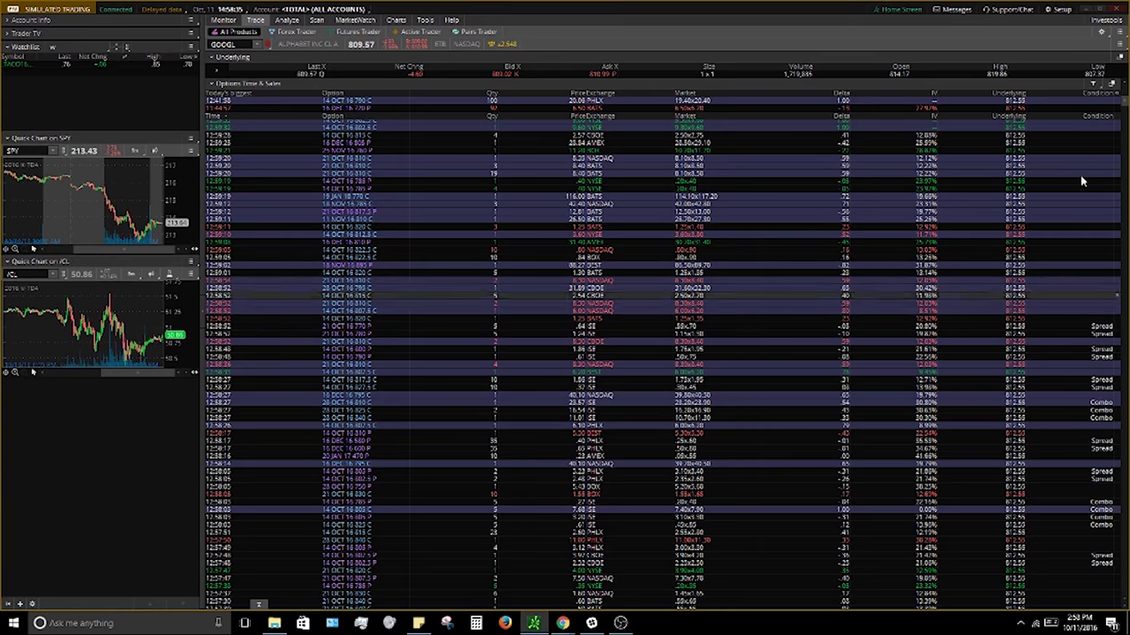
pyautogui.moveTo(1123, 114); pyautogui.dragTo(1105, 92)
# - Restore the maximized Time & Sales panel, then review and close its trade filters
pyautogui.click(1110, 85)
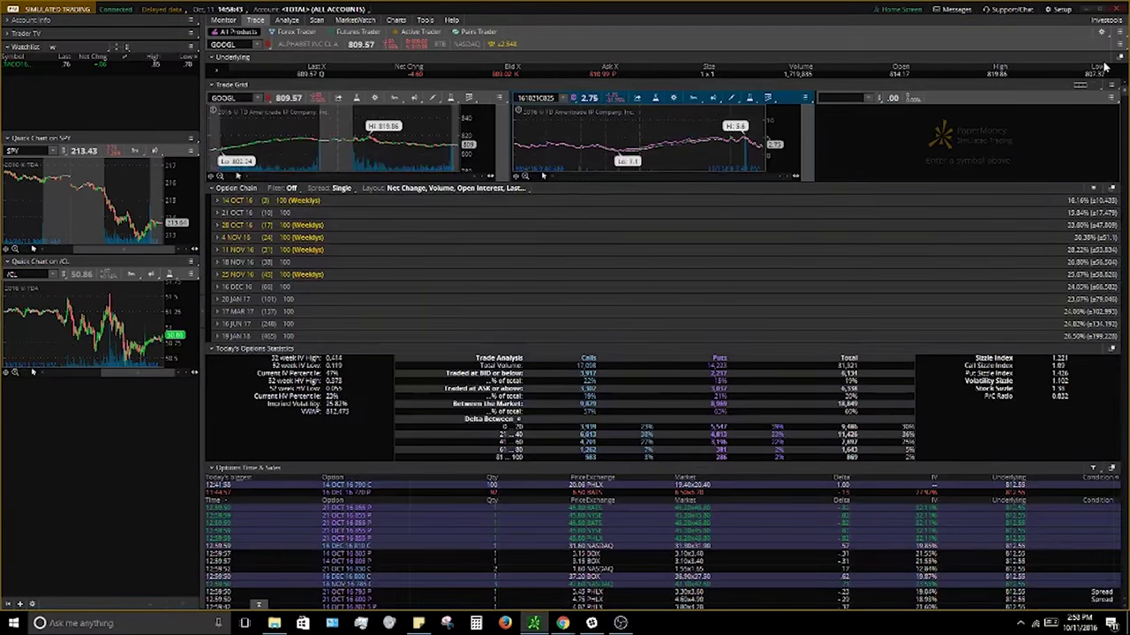
pyautogui.scroll(-2, 739, 471)
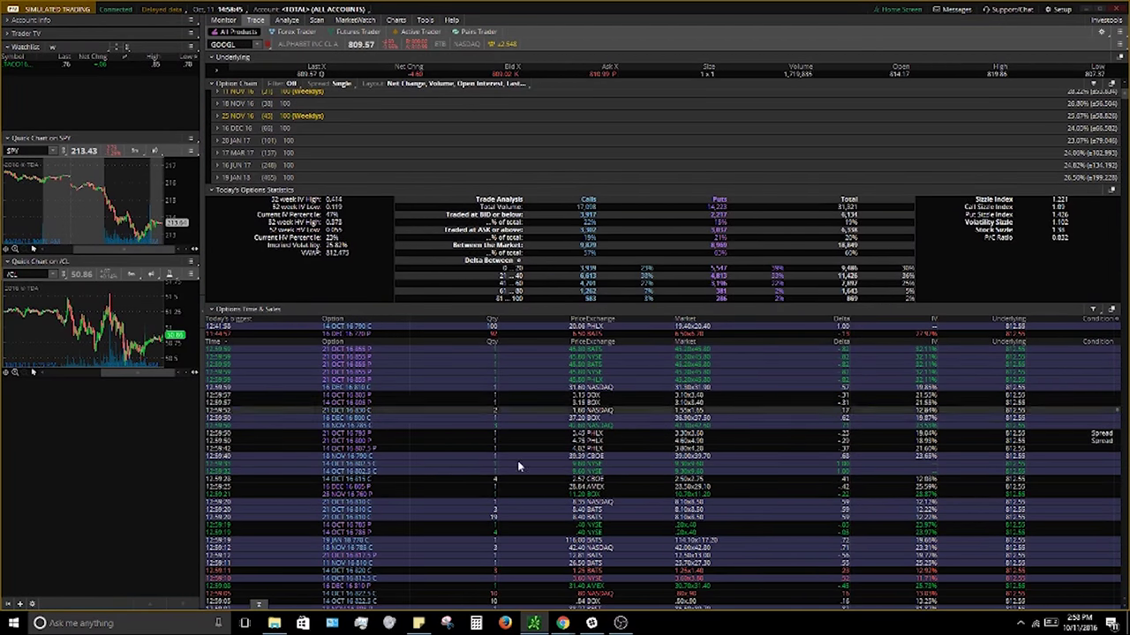
pyautogui.click(1093, 310)
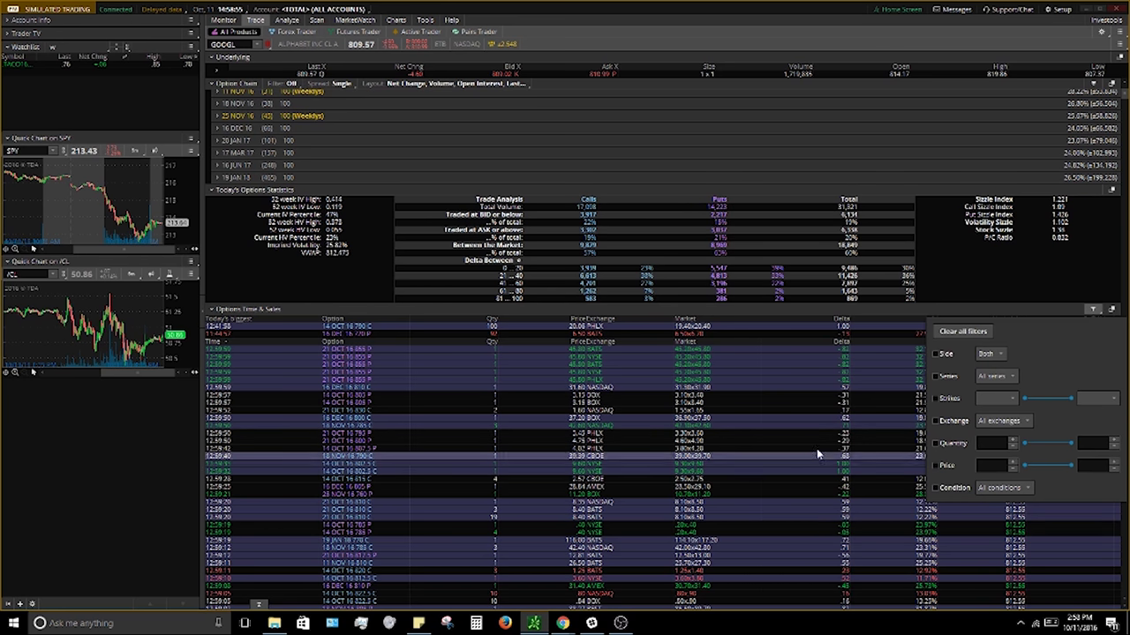
pyautogui.click(390, 259)
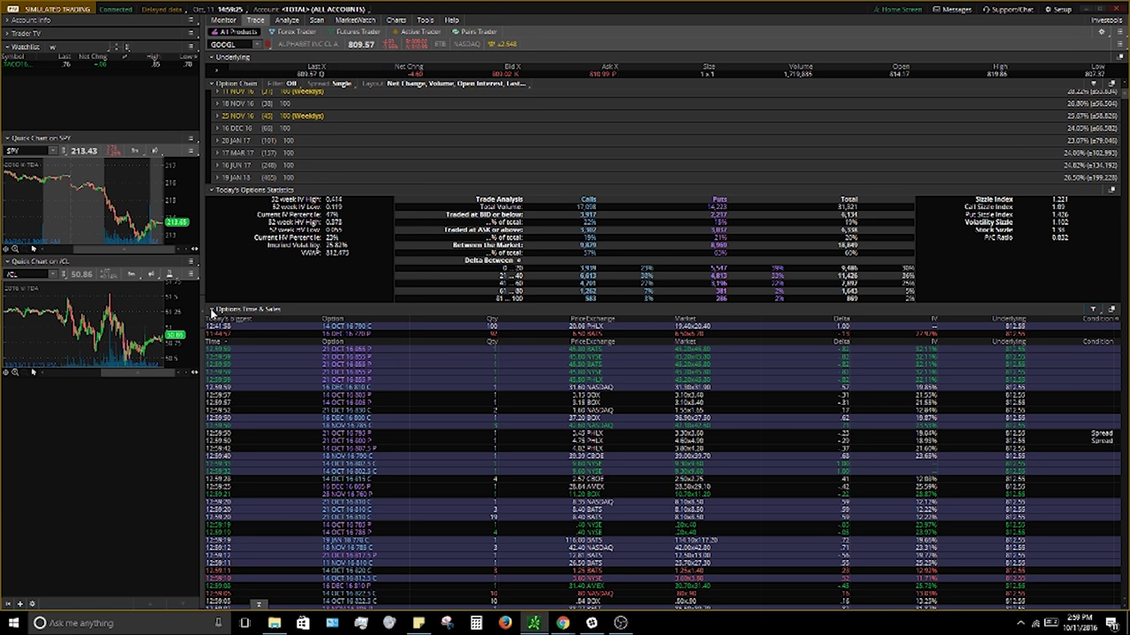
# - Replace Time & Sales with Product Depth, charting GOOGL call and put Volume by strike instead of Impl Vol
pyautogui.click(212, 311)
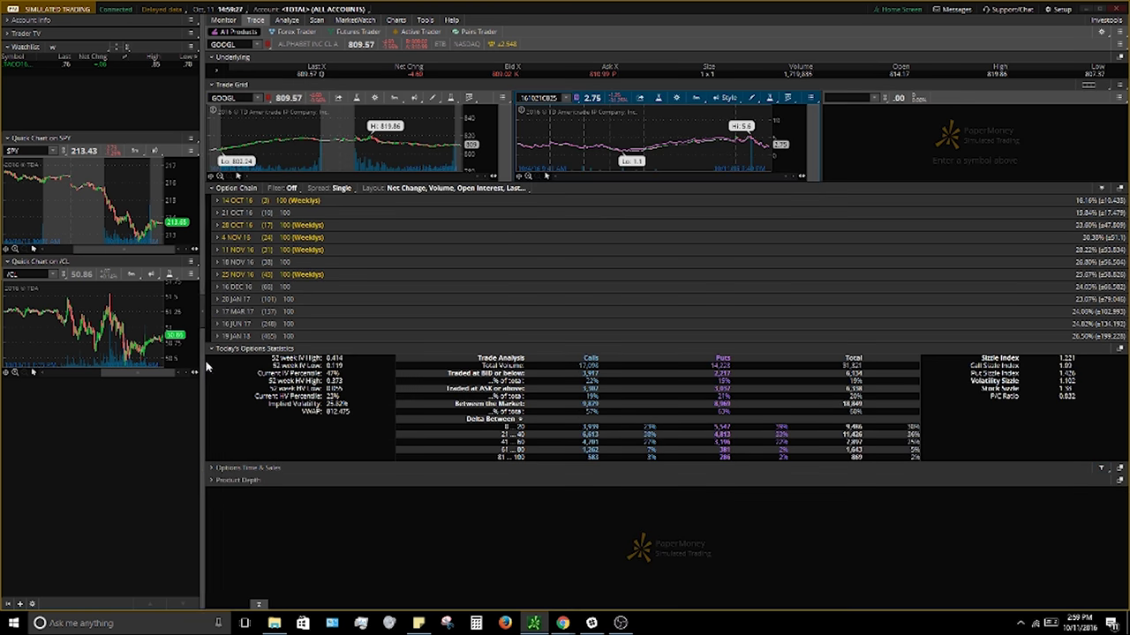
pyautogui.click(215, 482)
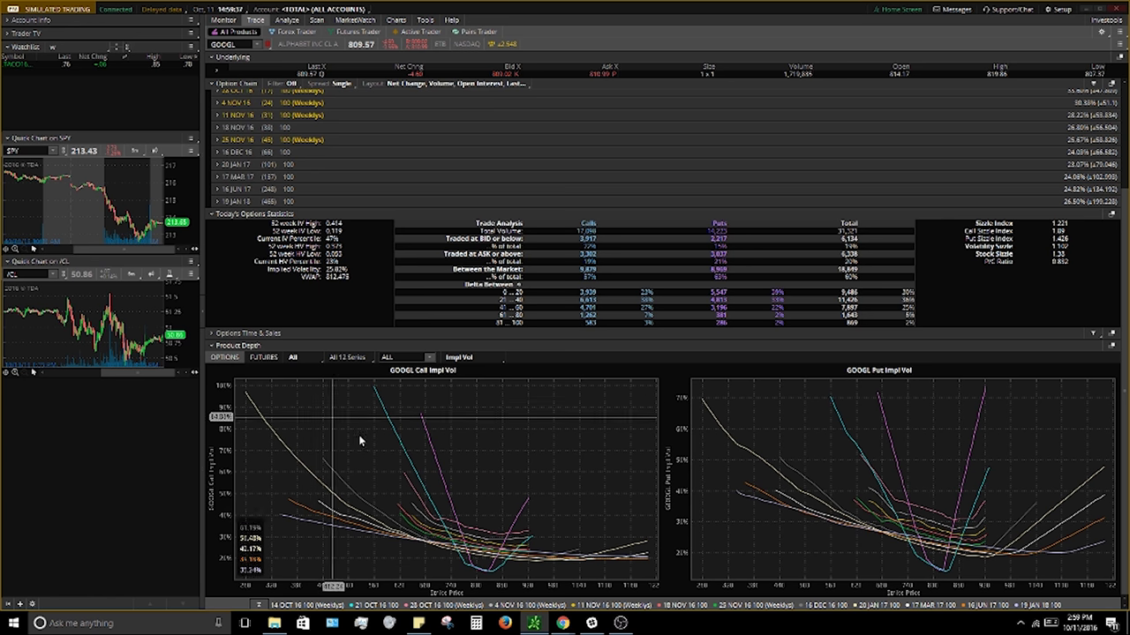
pyautogui.click(467, 359)
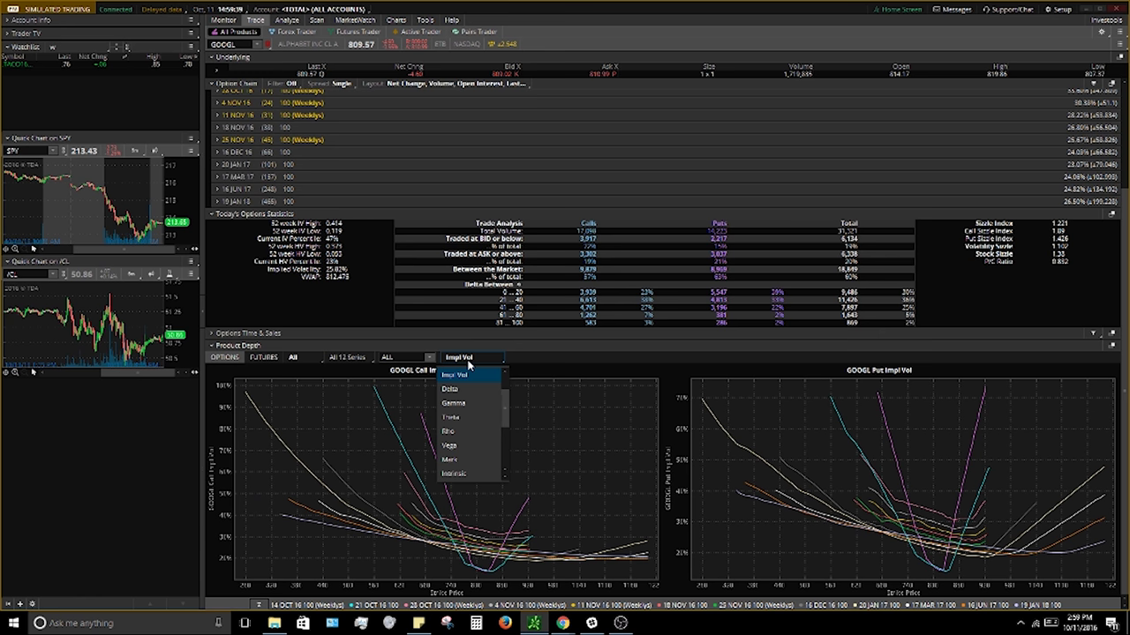
pyautogui.scroll(1, 467, 397)
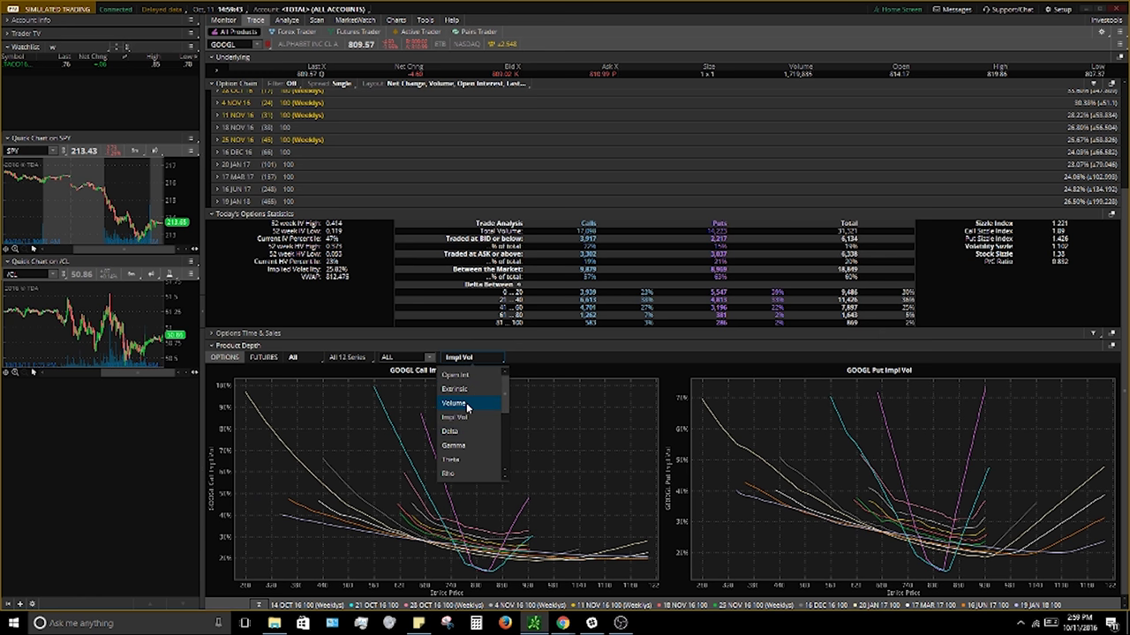
pyautogui.click(453, 403)
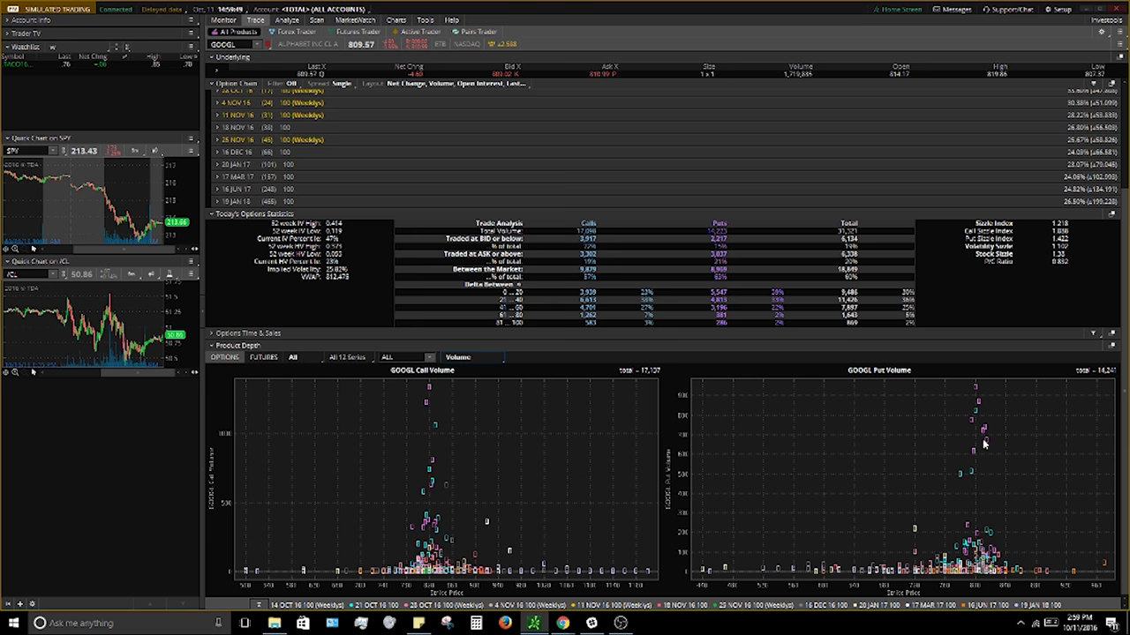
pyautogui.moveTo(429, 390)
pyautogui.moveTo(975, 390)
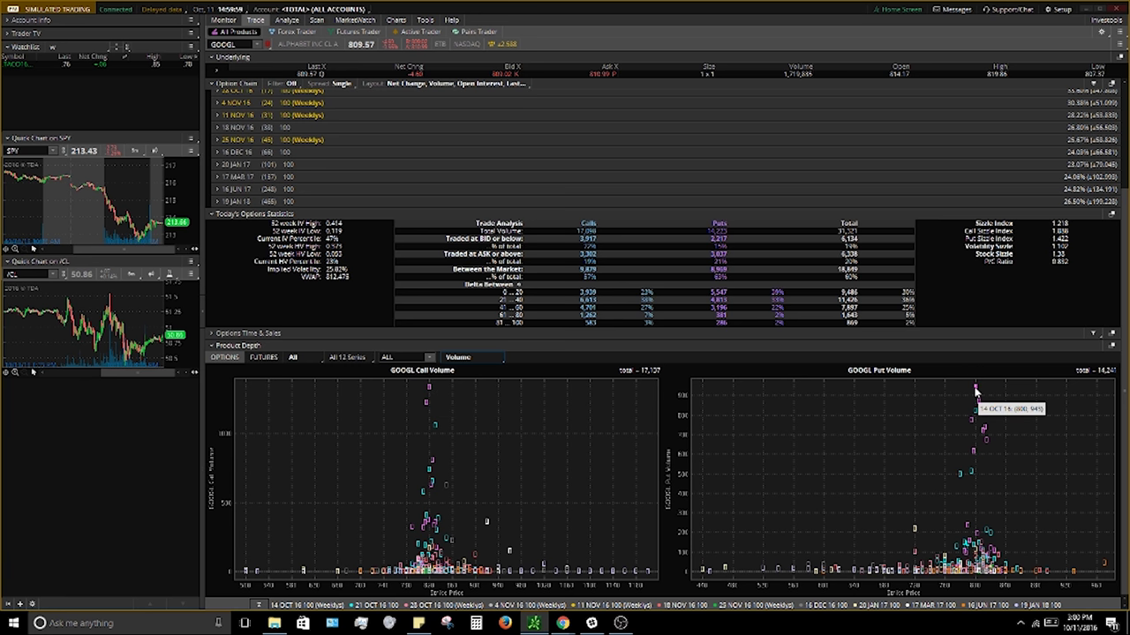